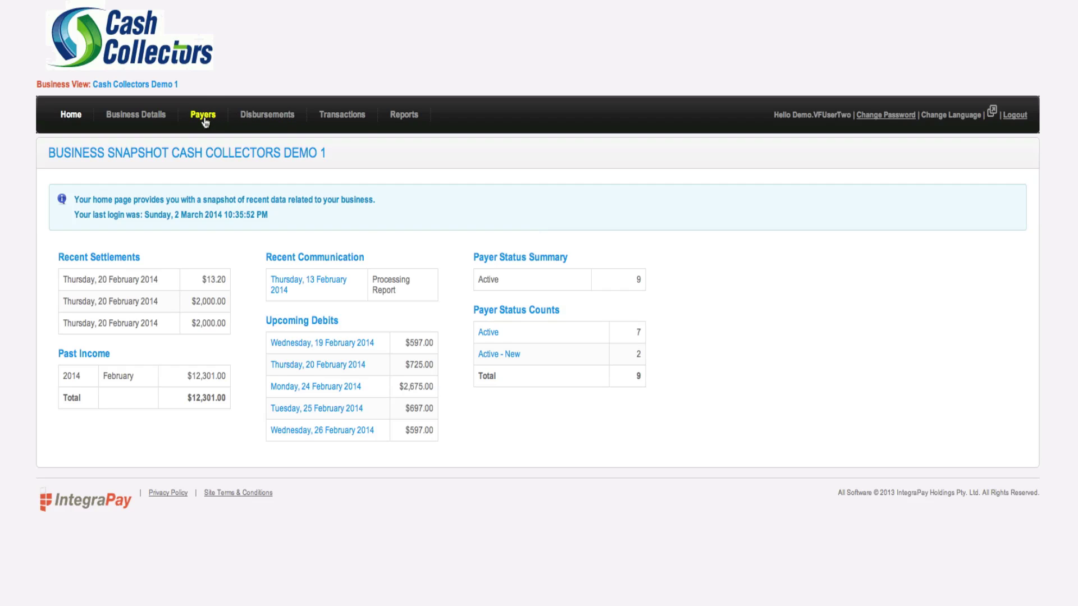
Open the Payers list of all 9 payers in a new tab
{"action": "right_click", "coordinate": [205, 123]}
{"action": "left_click", "coordinate": [231, 136]}
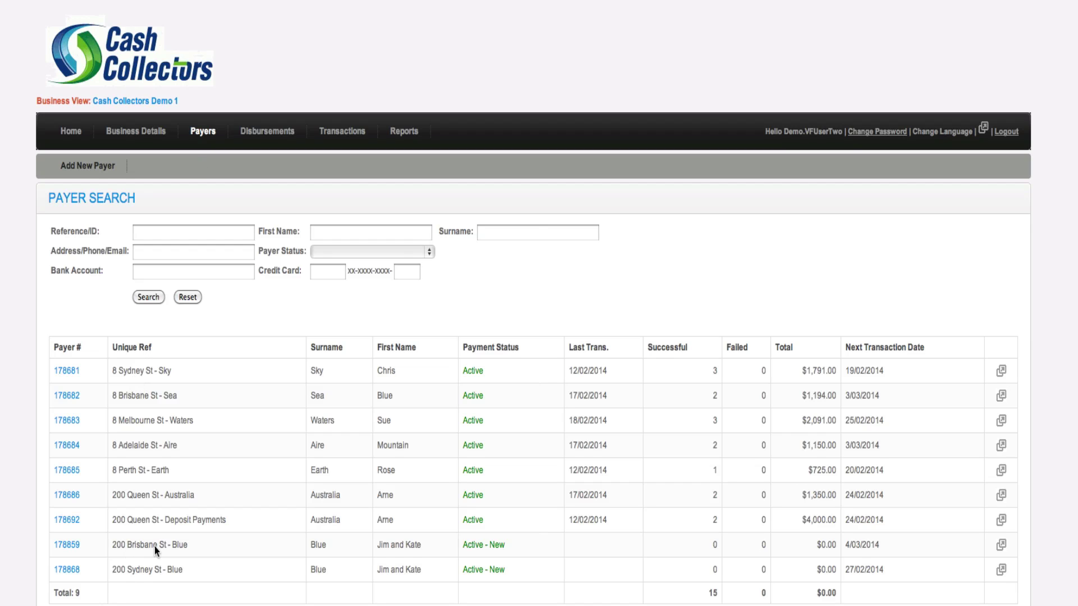
Sort the payer list by Unique Ref and bring up the second payer's link options
{"action": "scroll", "coordinate": [236, 515], "scroll_direction": "down", "scroll_amount": 1}
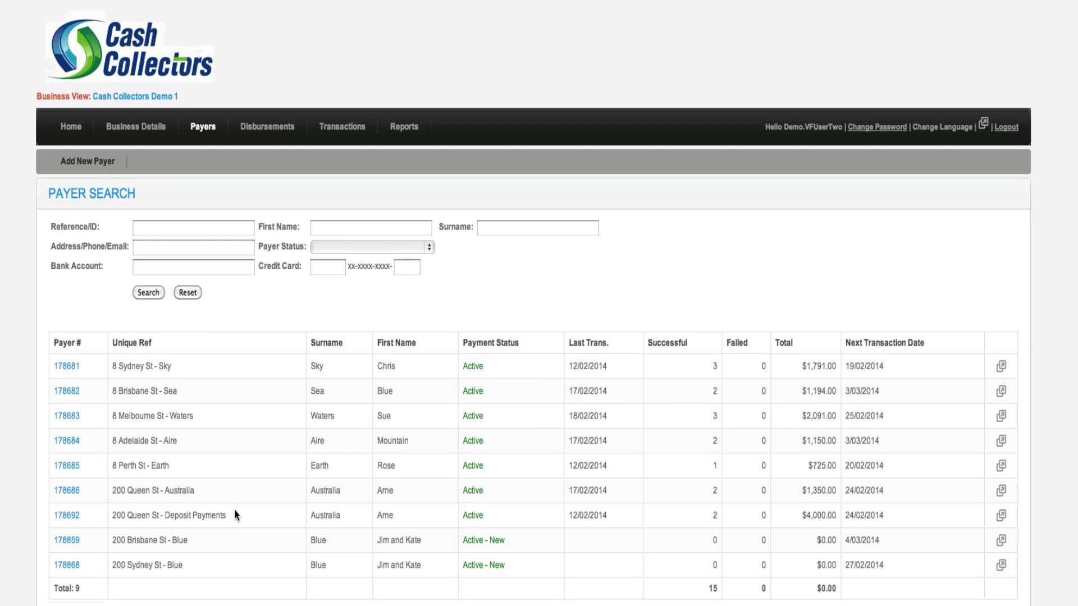
{"action": "left_click", "coordinate": [139, 347]}
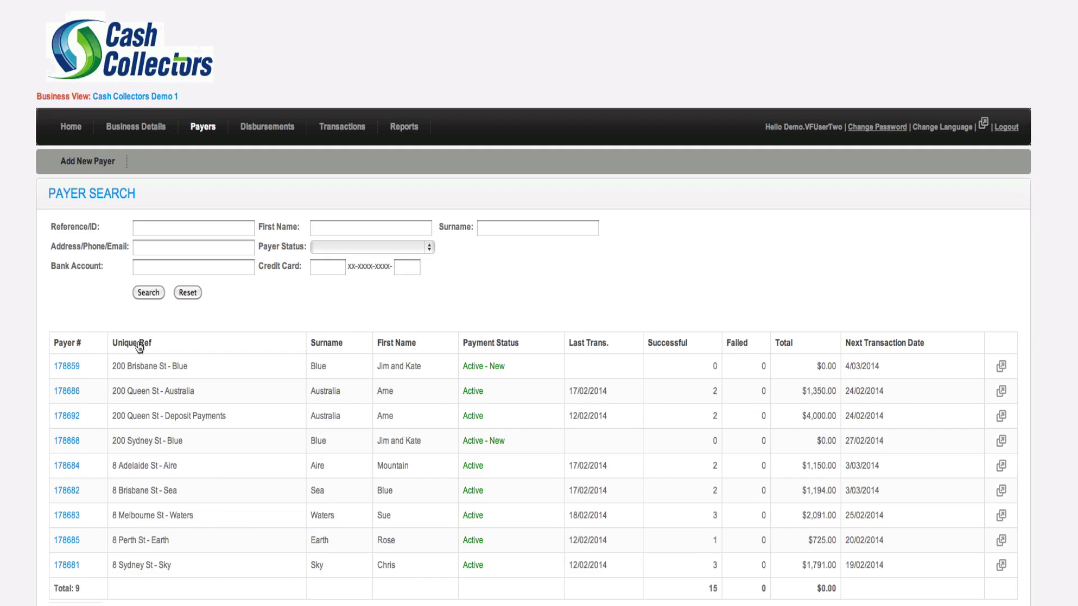
{"action": "right_click", "coordinate": [71, 396]}
Open the second payer in a new tab, then reach its setup again via Home and Payers sorted by Unique Ref
{"action": "left_click", "coordinate": [93, 408]}
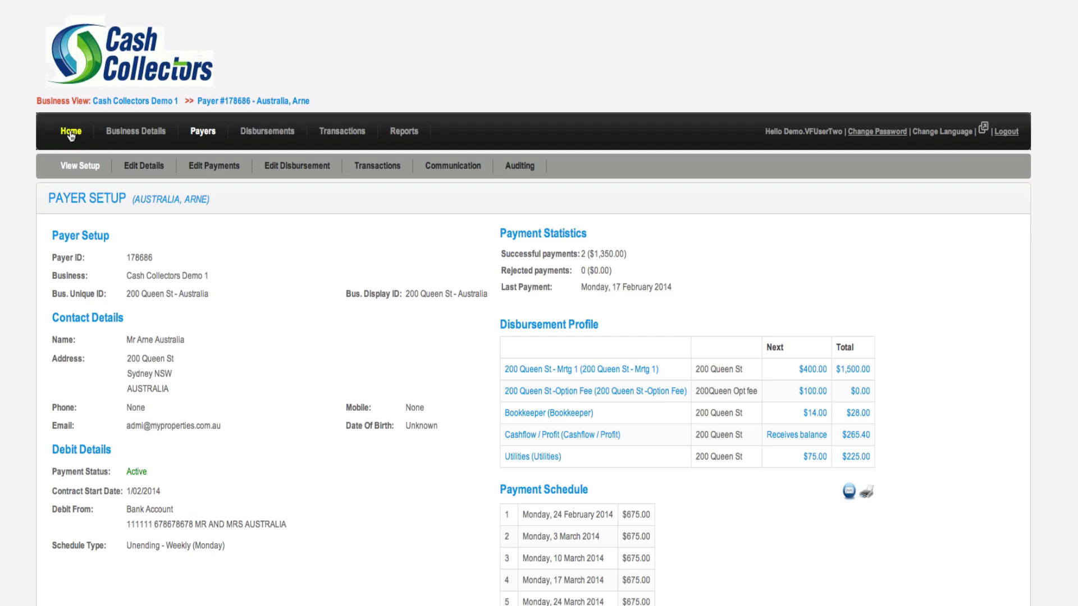
{"action": "left_click", "coordinate": [81, 147]}
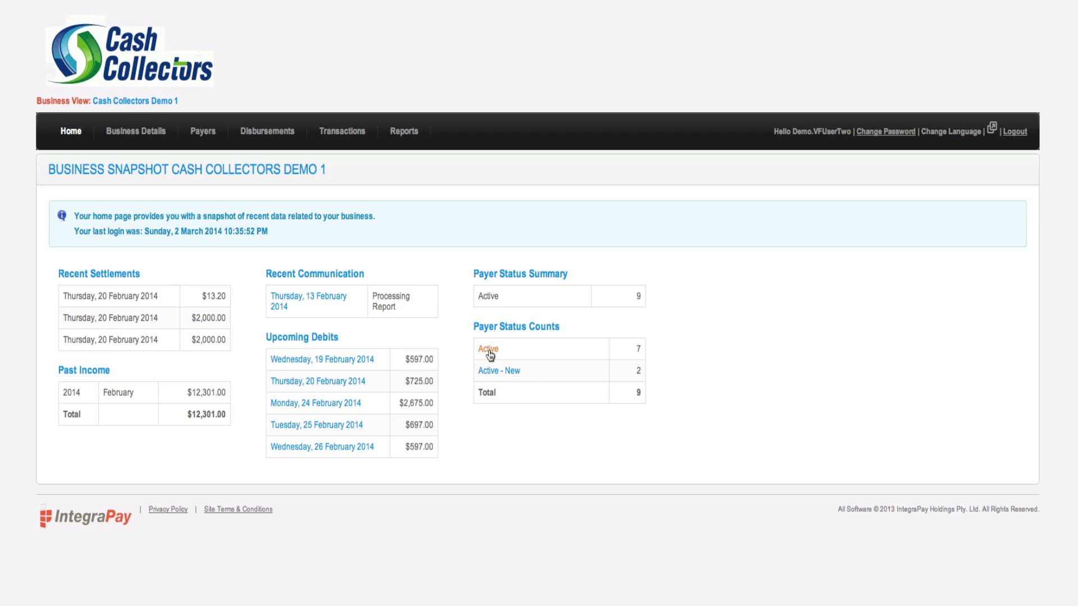
{"action": "left_click", "coordinate": [202, 132]}
{"action": "left_click", "coordinate": [142, 352]}
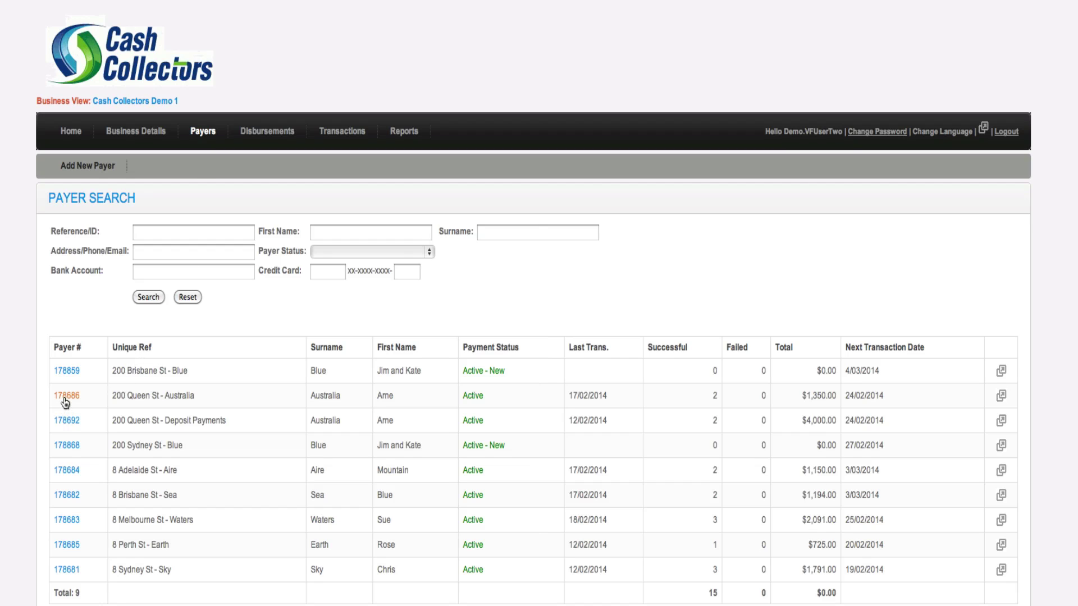
{"action": "left_click", "coordinate": [66, 396]}
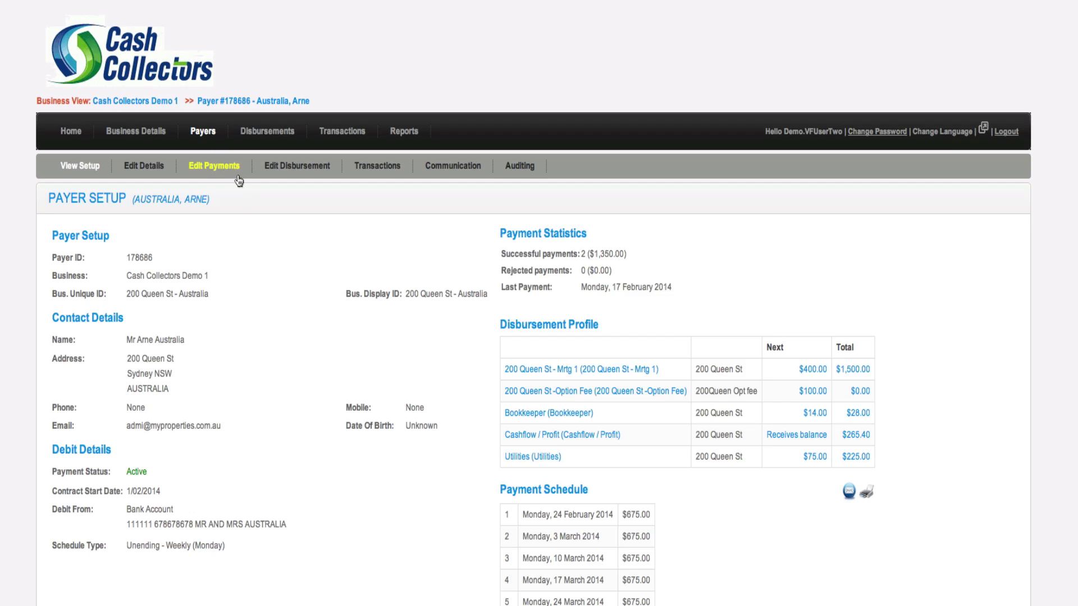
Bring up the link options for the payer's Transactions sub-tab
{"action": "right_click", "coordinate": [370, 167]}
Open the payer's transactions in a new tab and set the date range start to 01/02/2013
{"action": "left_click", "coordinate": [387, 185]}
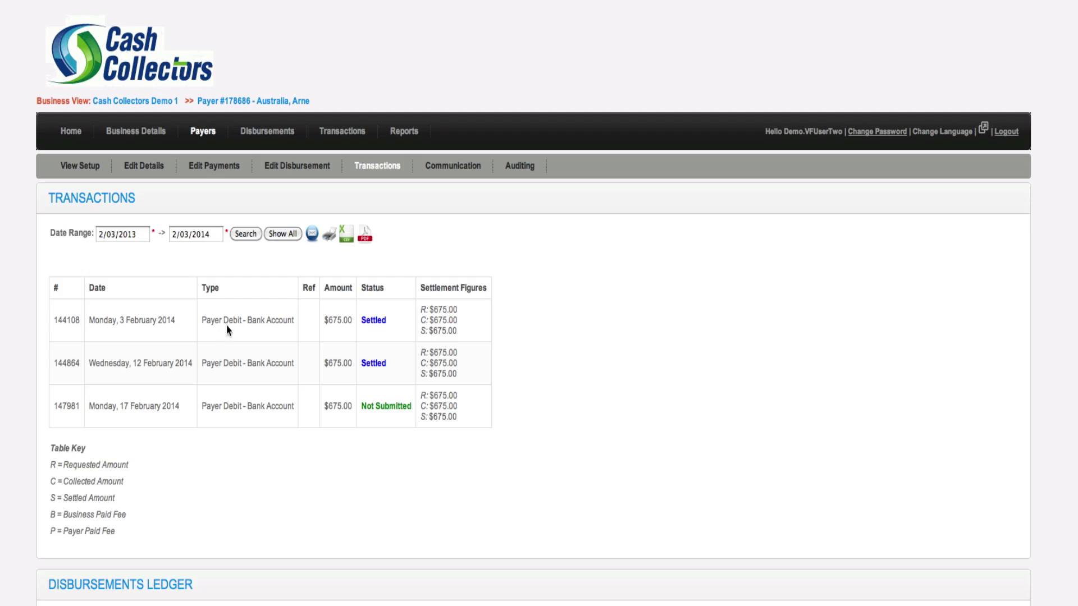
{"action": "left_click", "coordinate": [133, 233]}
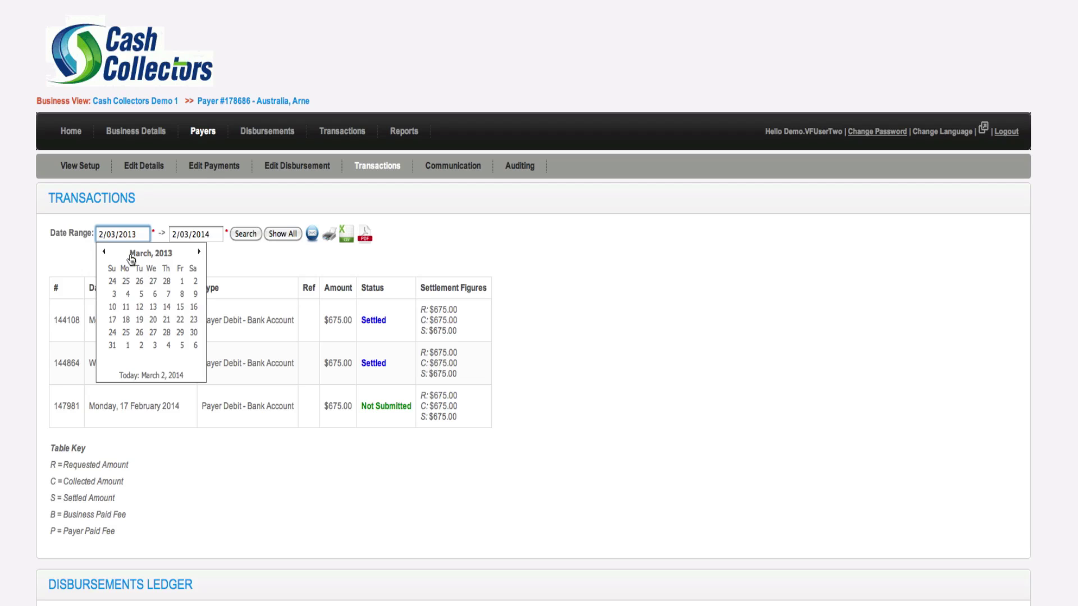
{"action": "left_click", "coordinate": [104, 253]}
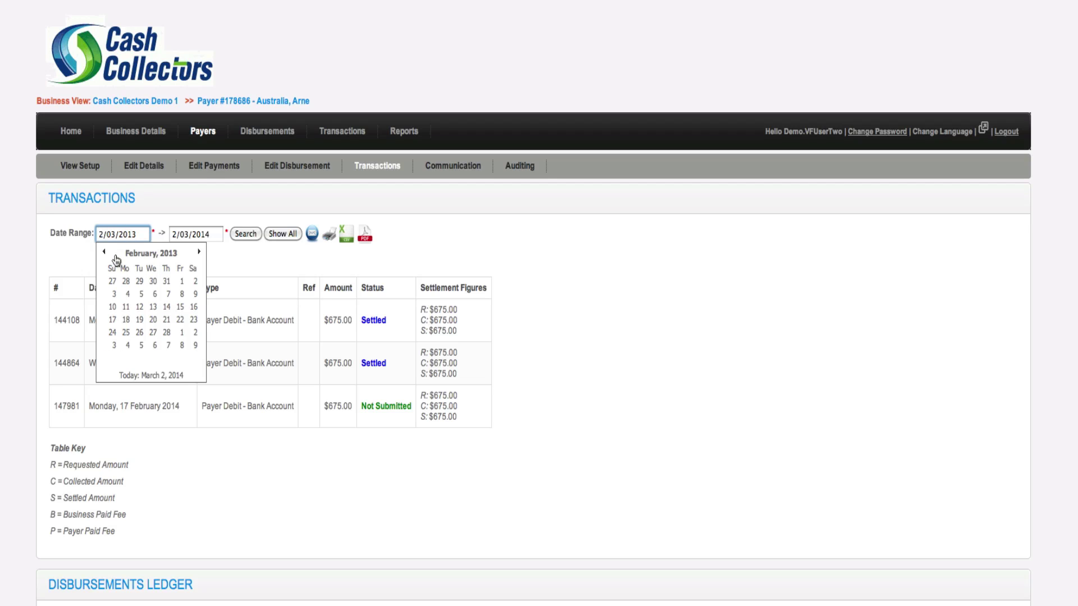
{"action": "left_click", "coordinate": [183, 282]}
{"action": "left_click", "coordinate": [245, 234]}
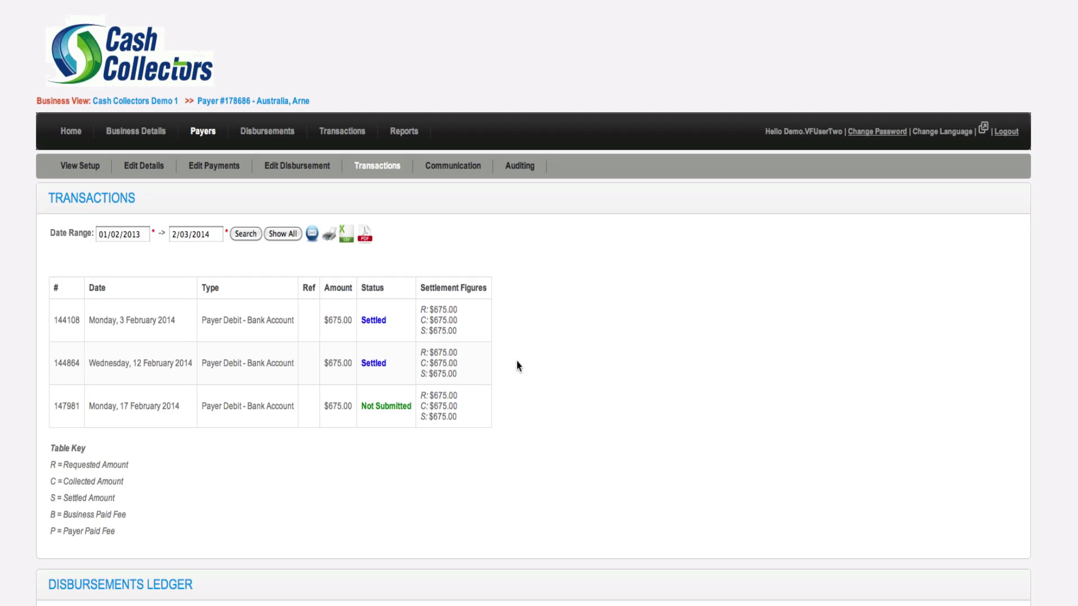
{"action": "scroll", "coordinate": [519, 363], "scroll_direction": "down", "scroll_amount": 3}
{"action": "scroll", "coordinate": [525, 367], "scroll_direction": "down", "scroll_amount": 12}
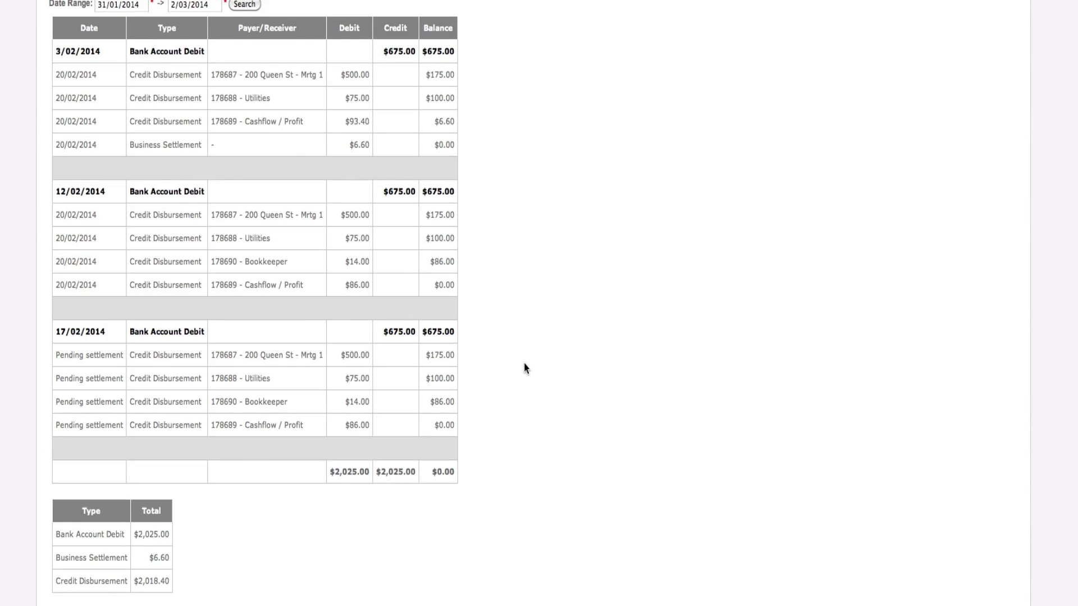
{"action": "scroll", "coordinate": [525, 368], "scroll_direction": "up", "scroll_amount": 1}
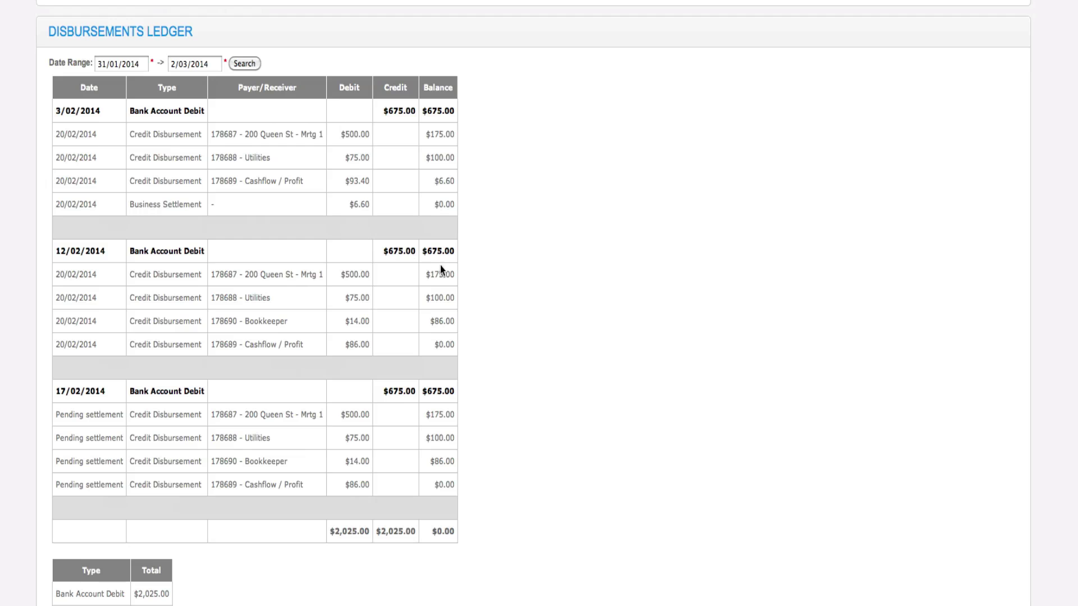
{"action": "scroll", "coordinate": [466, 266], "scroll_direction": "up", "scroll_amount": 12}
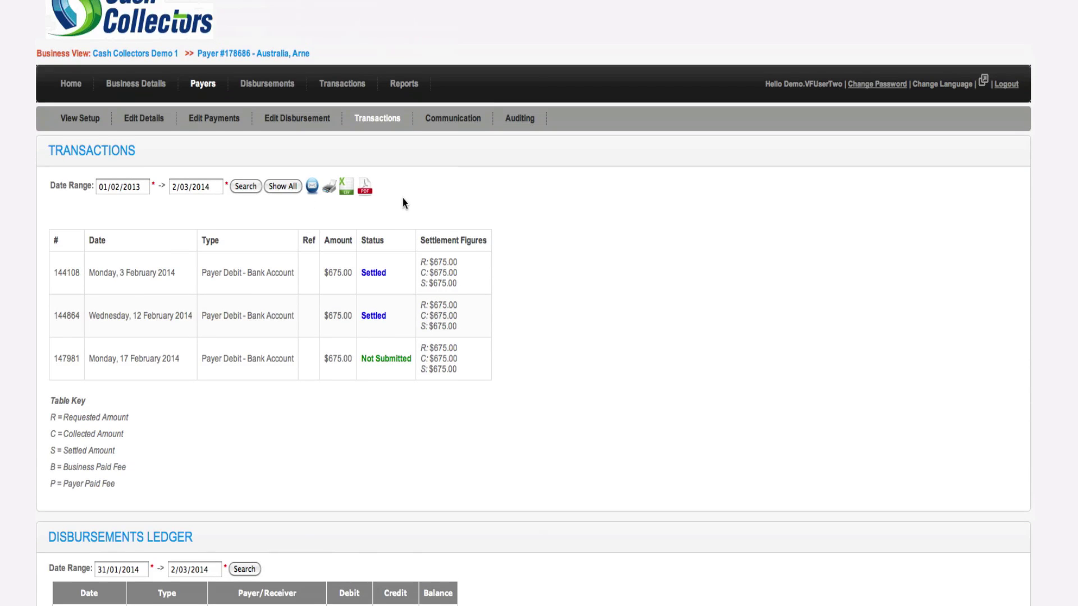
{"action": "scroll", "coordinate": [403, 200], "scroll_direction": "up", "scroll_amount": 2}
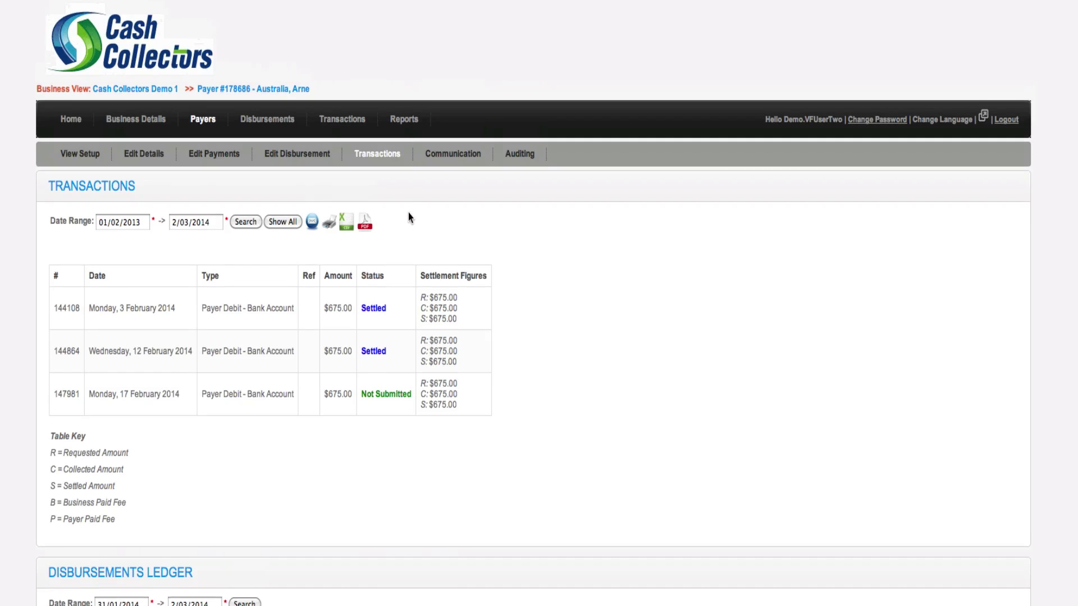
{"action": "scroll", "coordinate": [413, 222], "scroll_direction": "up", "scroll_amount": 1}
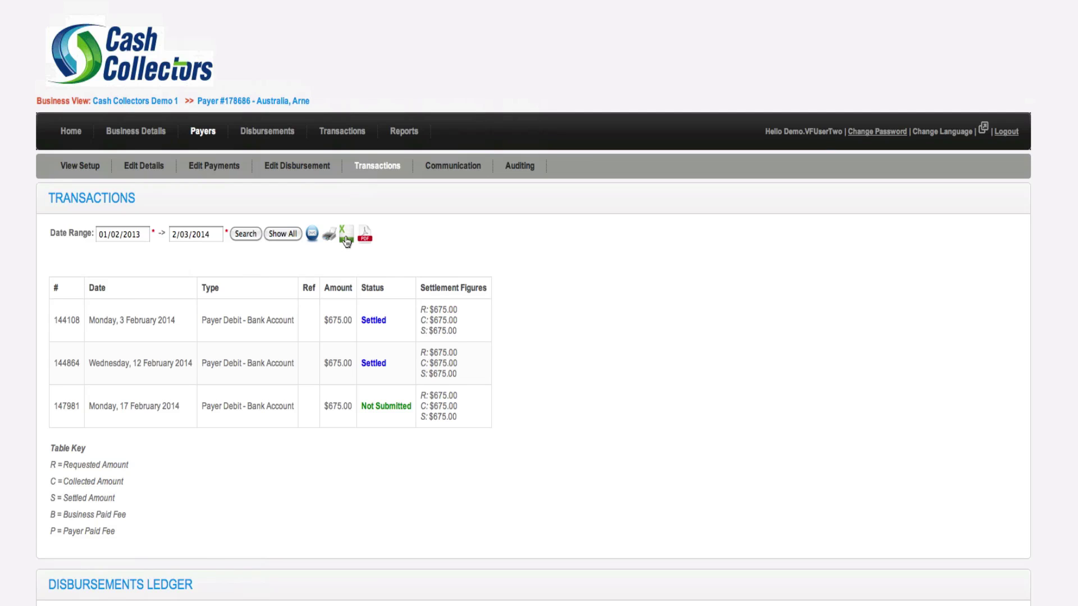
View the 01/02/2013–02/03/2014 transactions statement PDF, then close the Downloads list and the PDF
{"action": "left_click", "coordinate": [313, 237]}
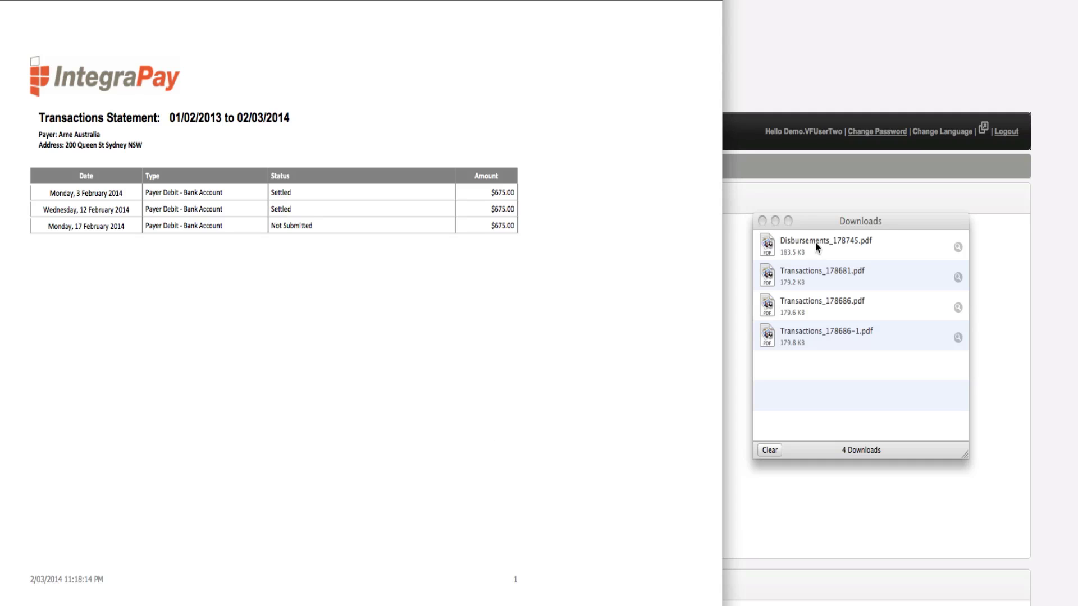
{"action": "left_click", "coordinate": [762, 222]}
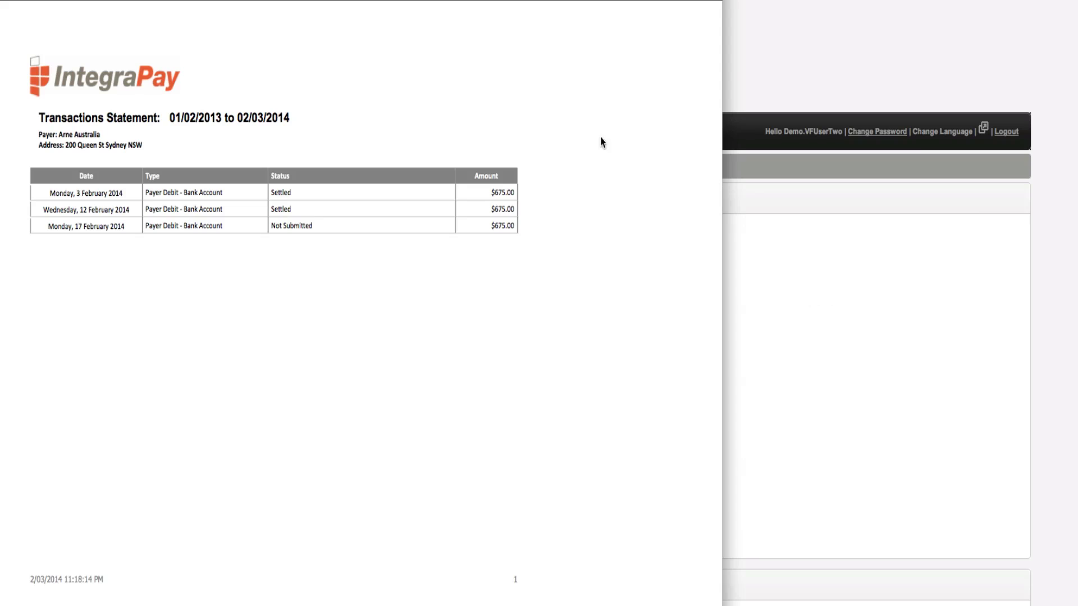
{"action": "left_click_drag", "start_coordinate": [421, 0], "coordinate": [501, 0]}
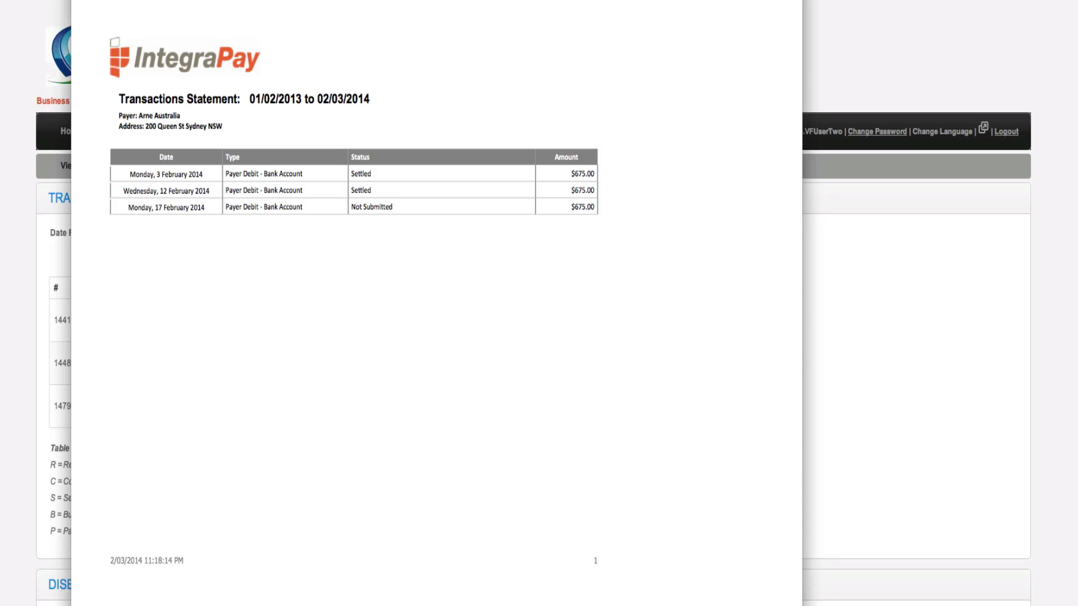
{"action": "key", "text": "super+w"}
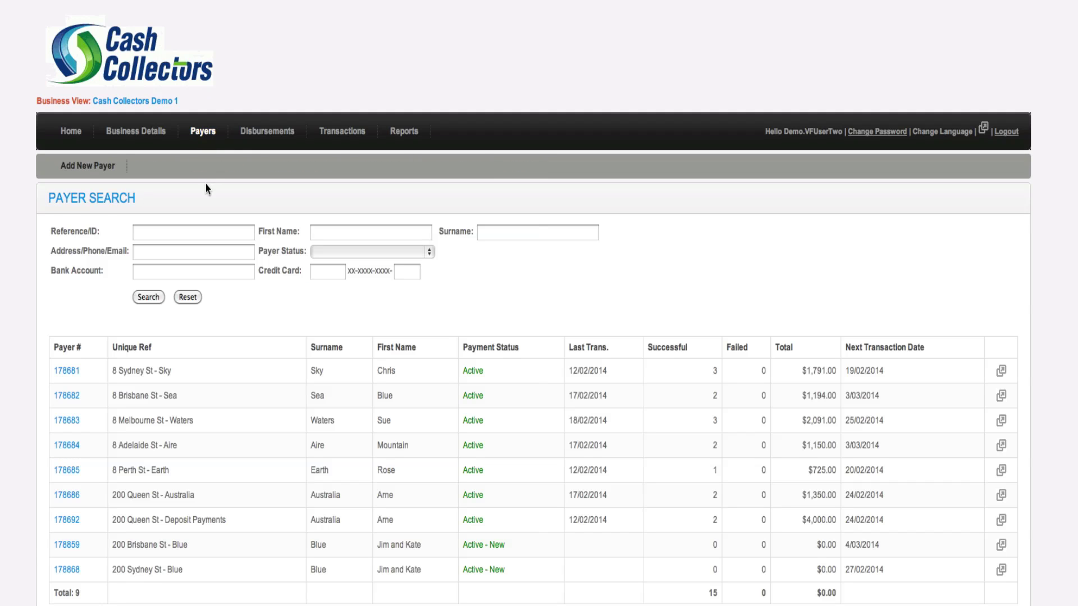
Sort payers by Unique Ref and open the second payer's setup showing $1,350.00 in payments
{"action": "left_click", "coordinate": [134, 348]}
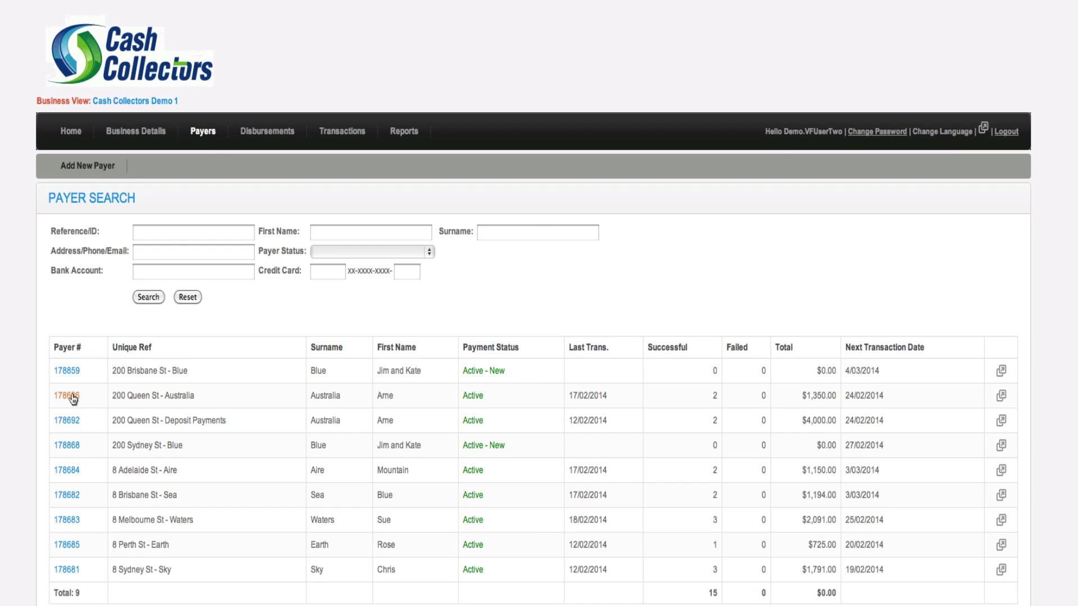
{"action": "left_click", "coordinate": [68, 397]}
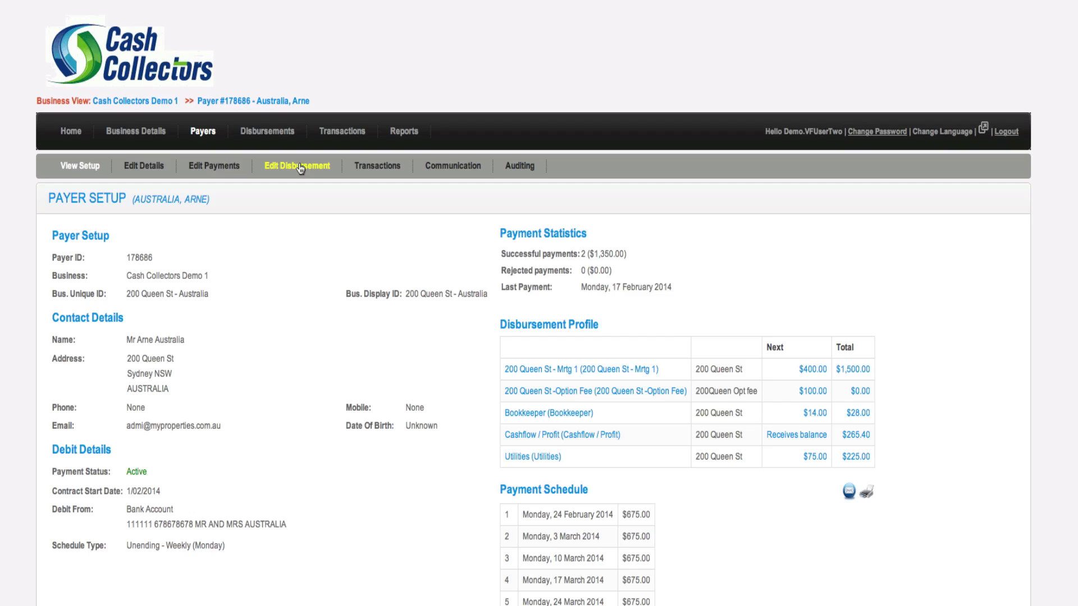
Download the payer's 02/03/2013–02/03/2014 transactions statement PDF and close it and the Downloads list
{"action": "left_click", "coordinate": [378, 167]}
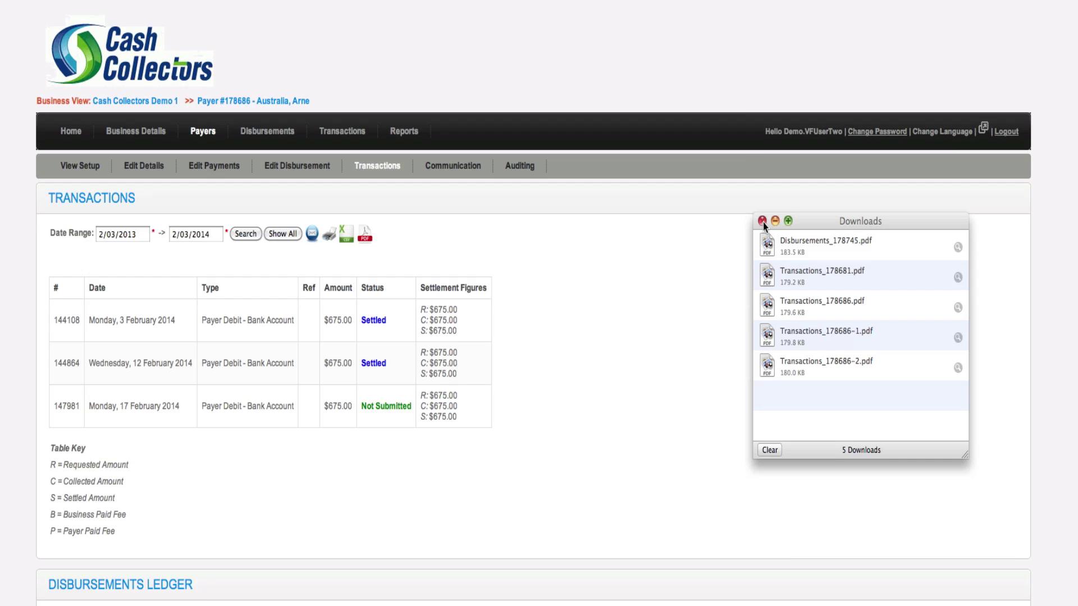
{"action": "left_click", "coordinate": [763, 221]}
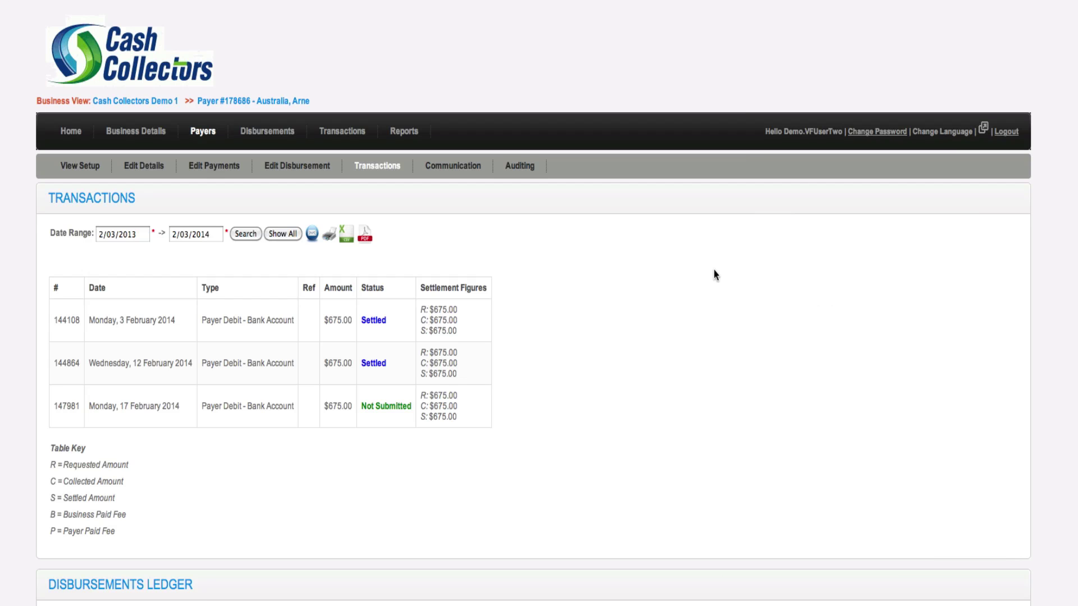
Start a new communication of type Business, category Amendments, with the cursor in Notes
{"action": "left_click", "coordinate": [455, 168]}
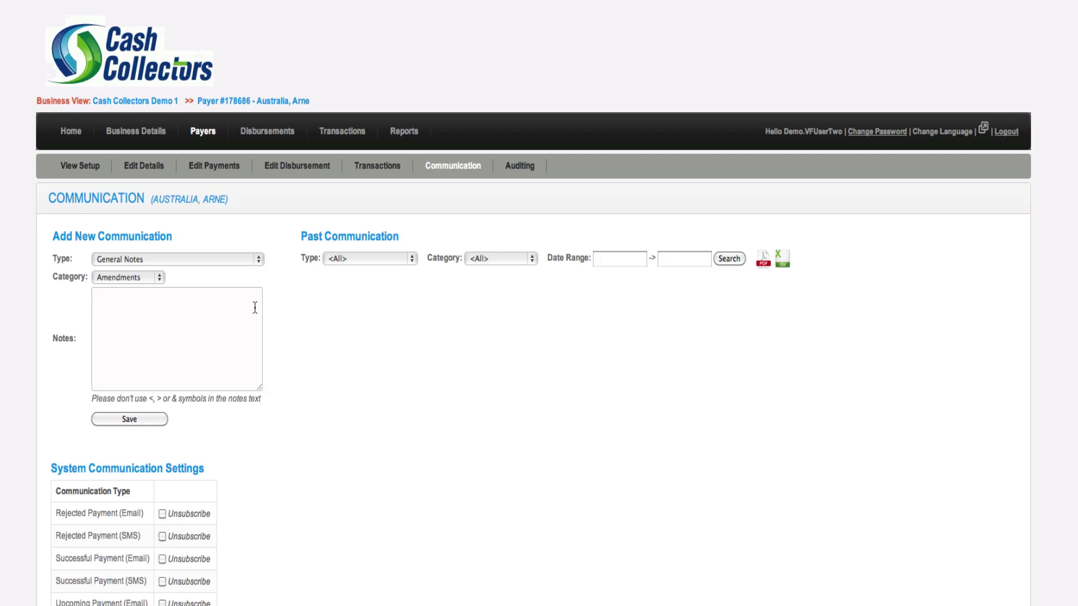
{"action": "left_click", "coordinate": [258, 264]}
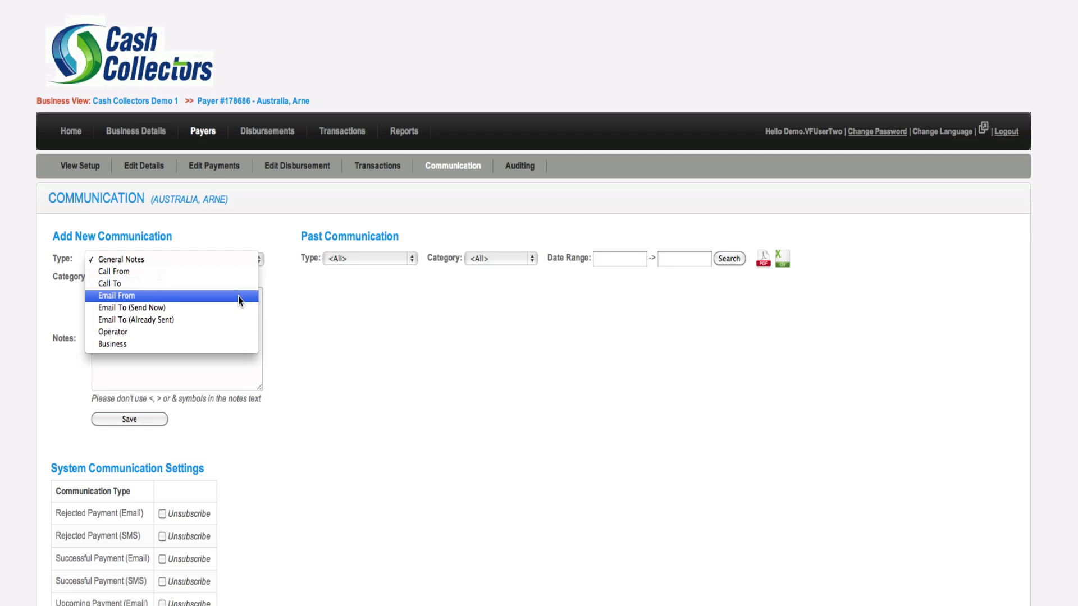
{"action": "left_click", "coordinate": [243, 341]}
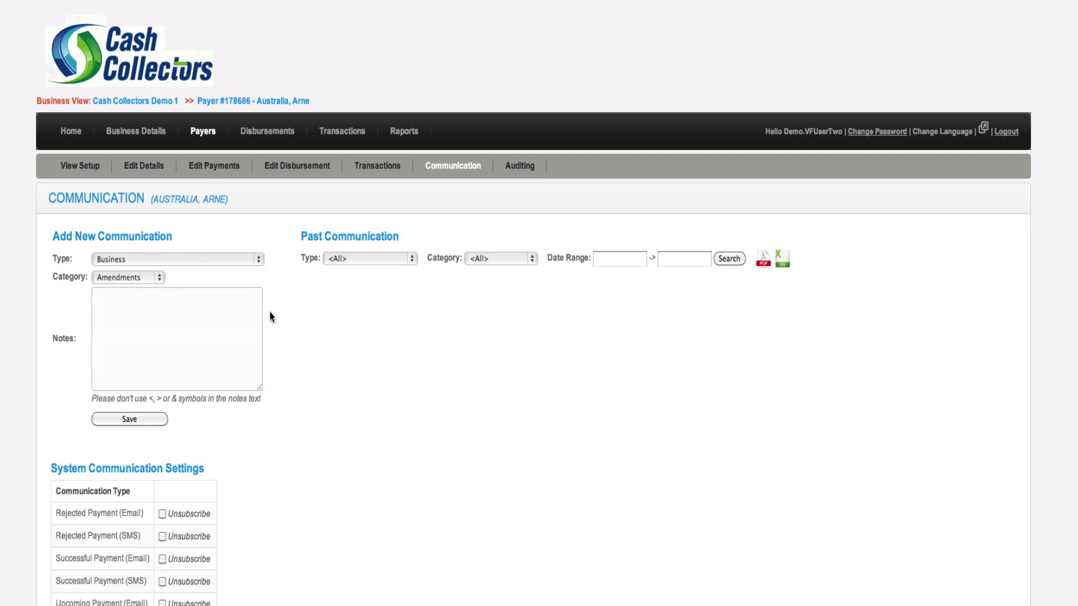
{"action": "left_click", "coordinate": [159, 280]}
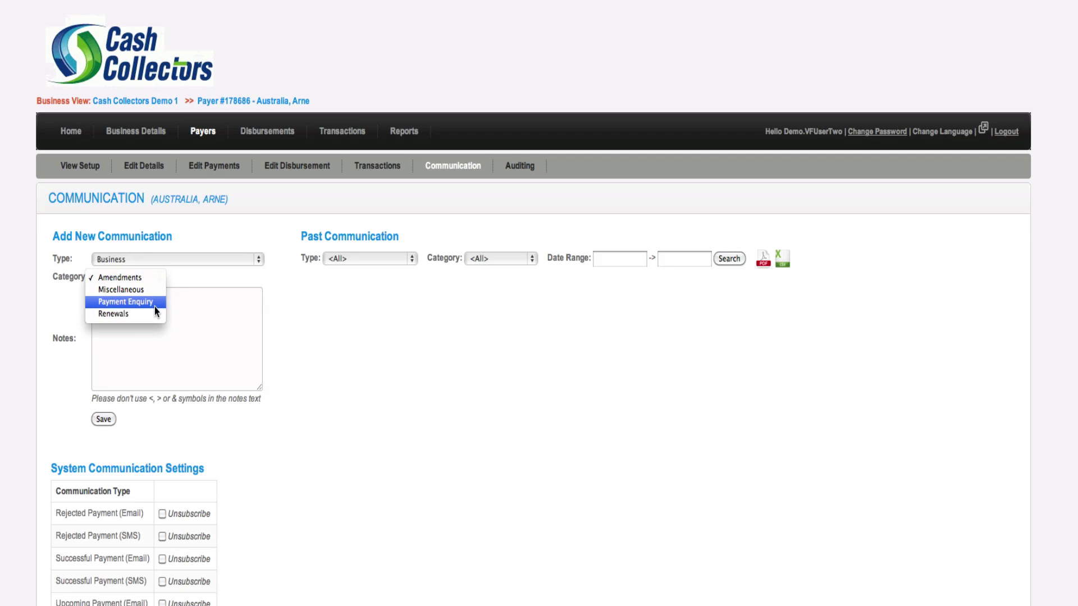
{"action": "left_click", "coordinate": [255, 306]}
{"action": "left_click", "coordinate": [224, 308]}
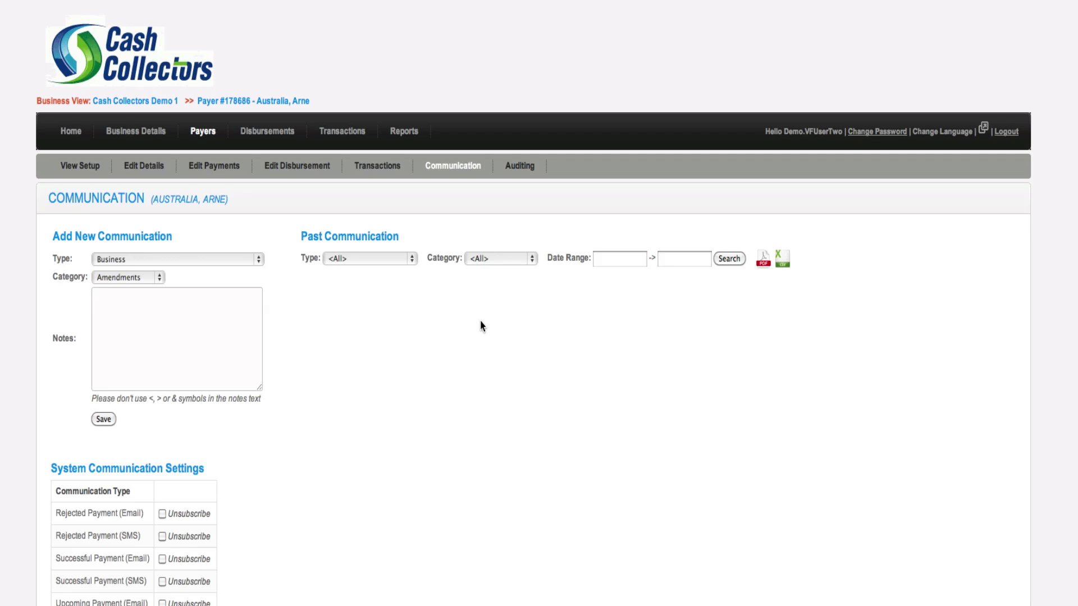
Go back to View Setup with contact, debit details and the five disbursements
{"action": "left_click", "coordinate": [77, 167]}
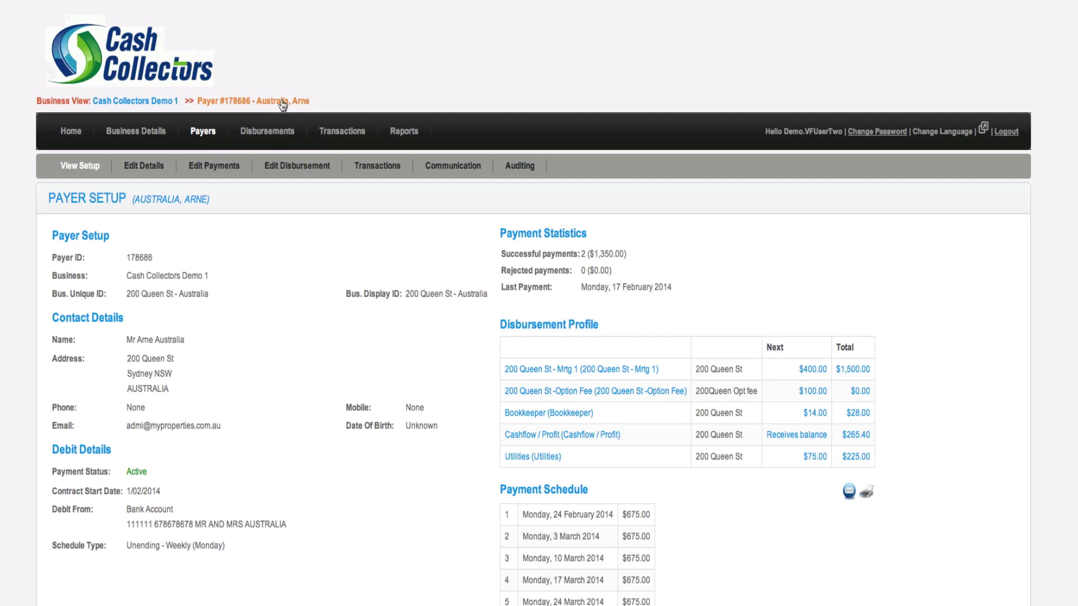
Check the payer's transaction history, then scroll through the weekly Monday $675.00 payment schedule
{"action": "left_click", "coordinate": [375, 167]}
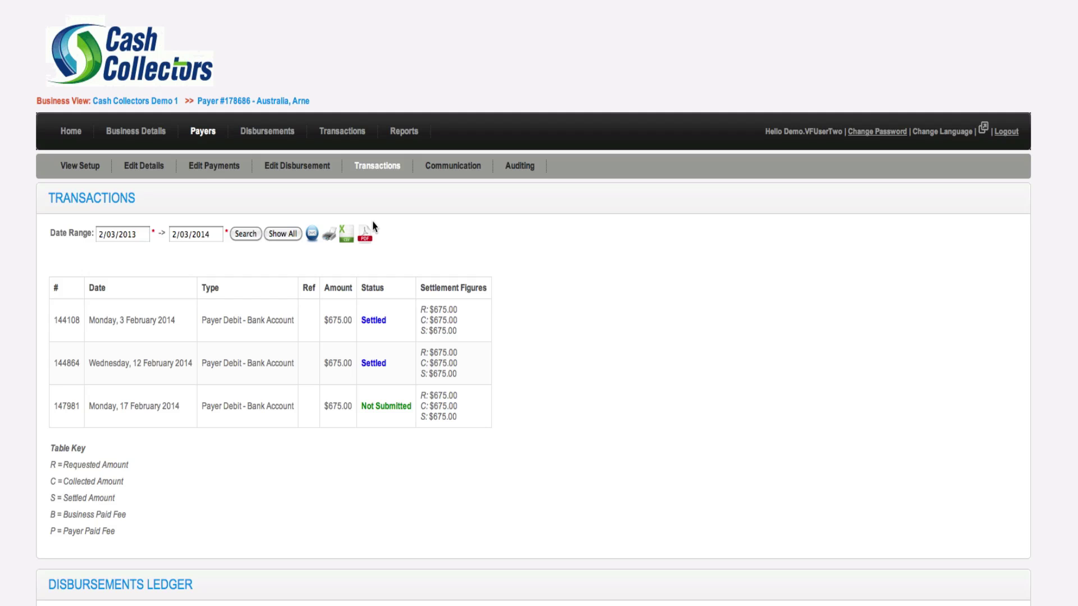
{"action": "left_click", "coordinate": [79, 167]}
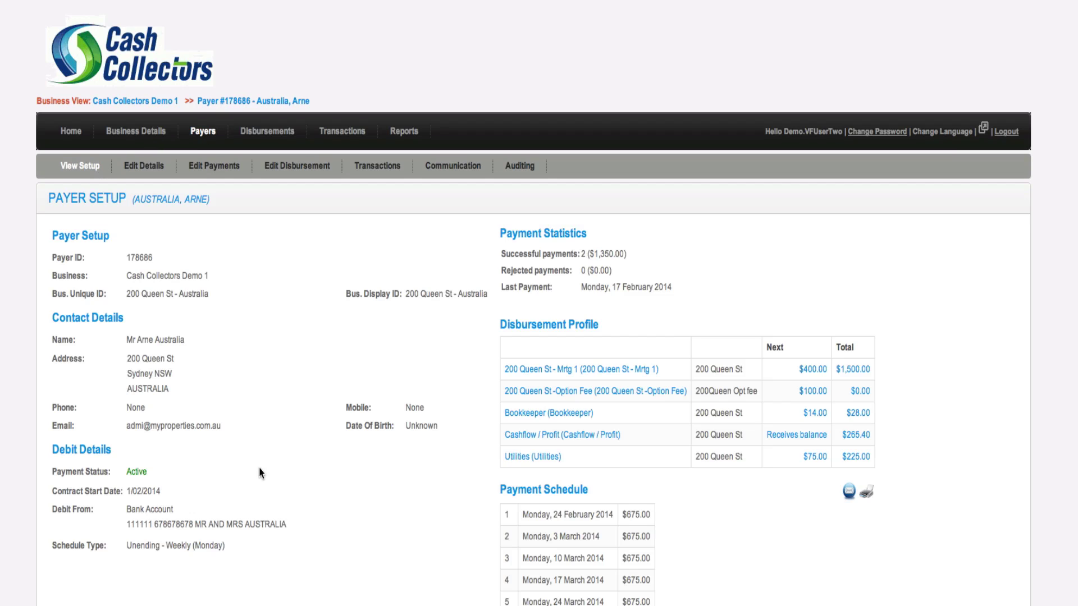
{"action": "scroll", "coordinate": [339, 547], "scroll_direction": "down", "scroll_amount": 5}
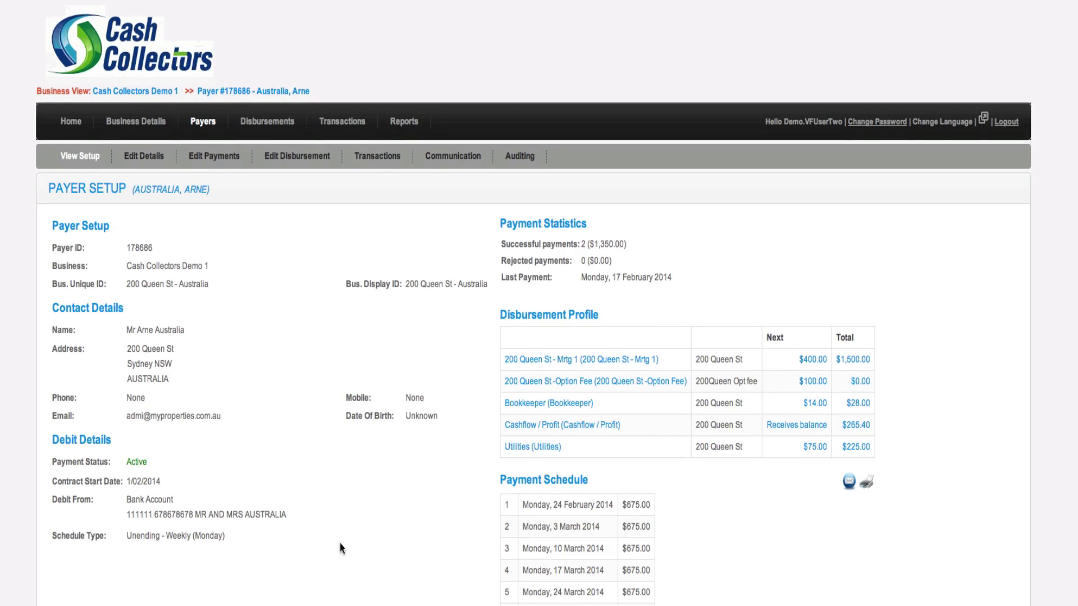
{"action": "scroll", "coordinate": [339, 547], "scroll_direction": "down", "scroll_amount": 2}
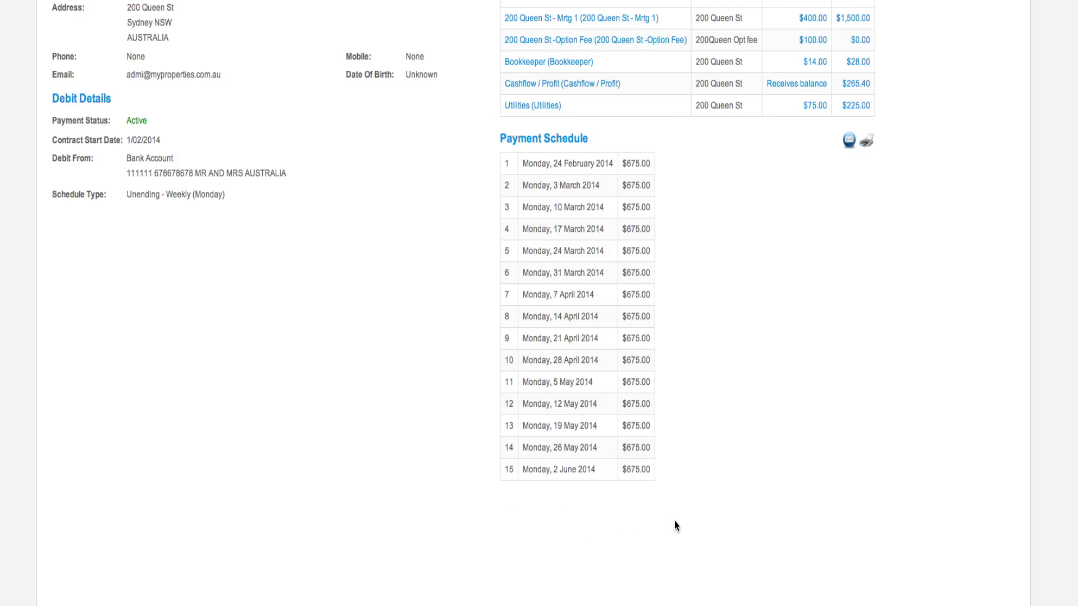
{"action": "scroll", "coordinate": [675, 521], "scroll_direction": "up", "scroll_amount": 3}
{"action": "scroll", "coordinate": [675, 525], "scroll_direction": "up", "scroll_amount": 1}
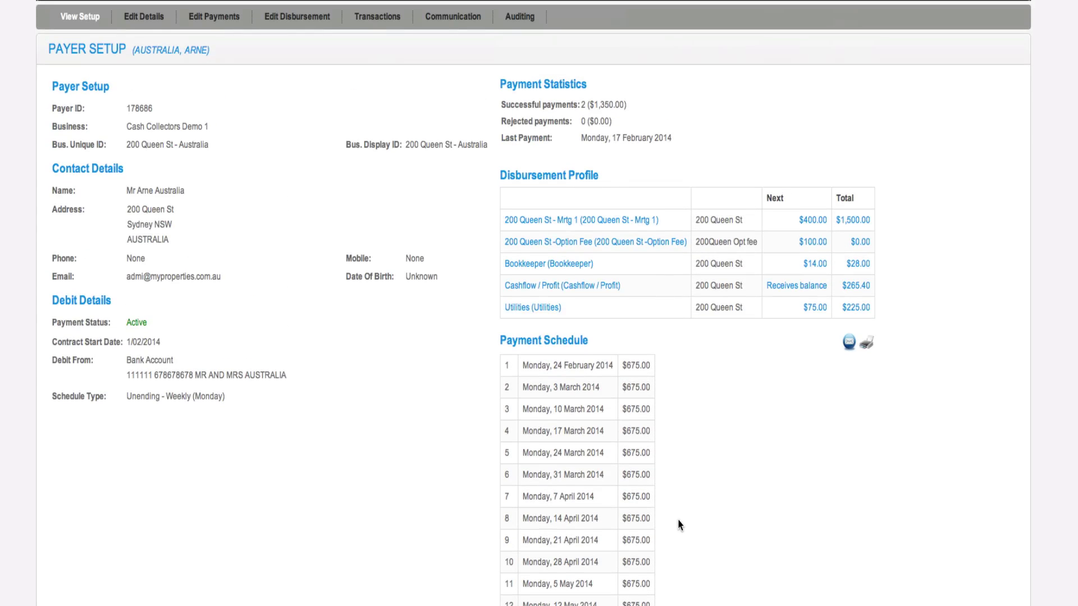
{"action": "scroll", "coordinate": [676, 525], "scroll_direction": "up", "scroll_amount": 3}
{"action": "scroll", "coordinate": [678, 525], "scroll_direction": "up", "scroll_amount": 1}
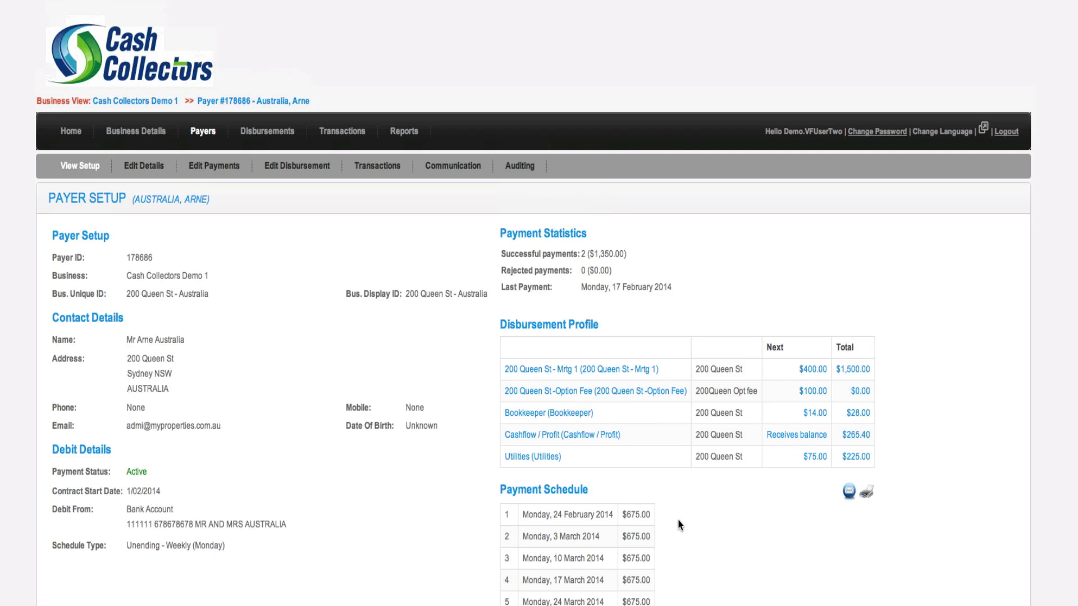
{"action": "scroll", "coordinate": [681, 533], "scroll_direction": "down", "scroll_amount": 6}
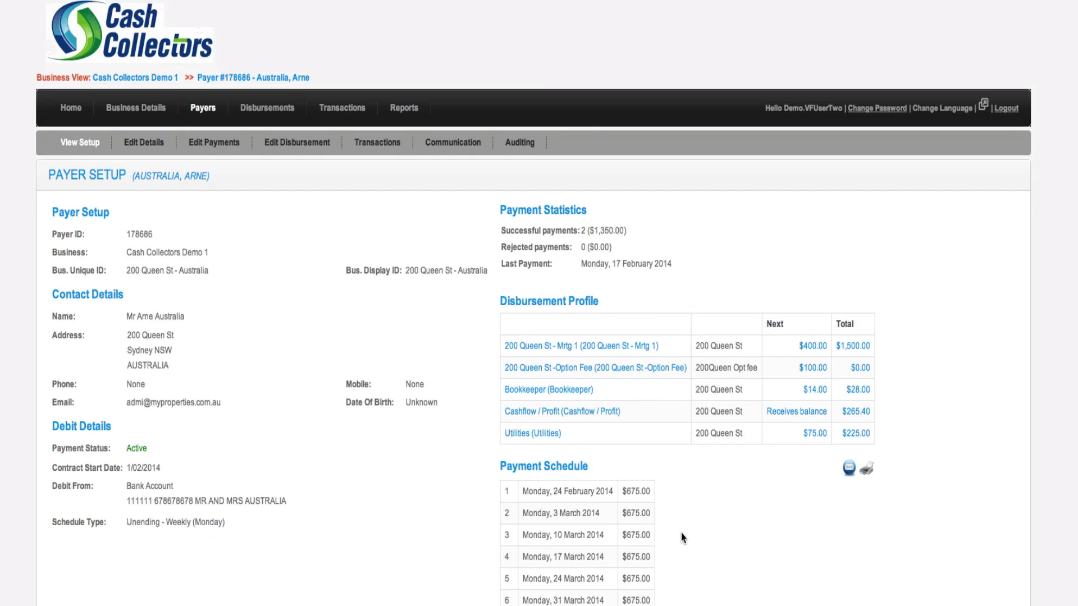
{"action": "scroll", "coordinate": [682, 533], "scroll_direction": "down", "scroll_amount": 1}
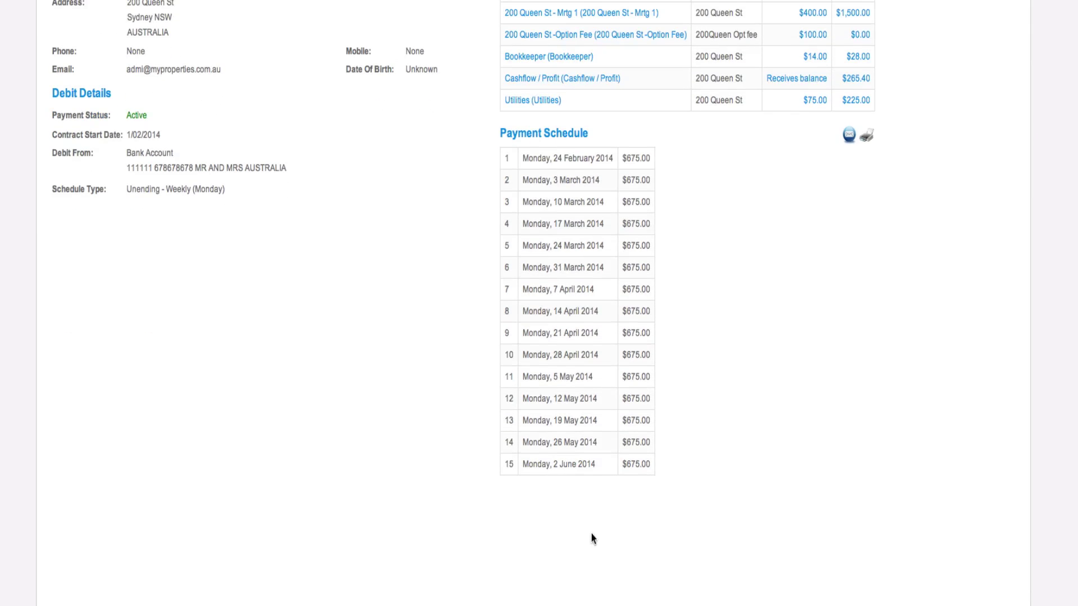
{"action": "scroll", "coordinate": [676, 517], "scroll_direction": "up", "scroll_amount": 6}
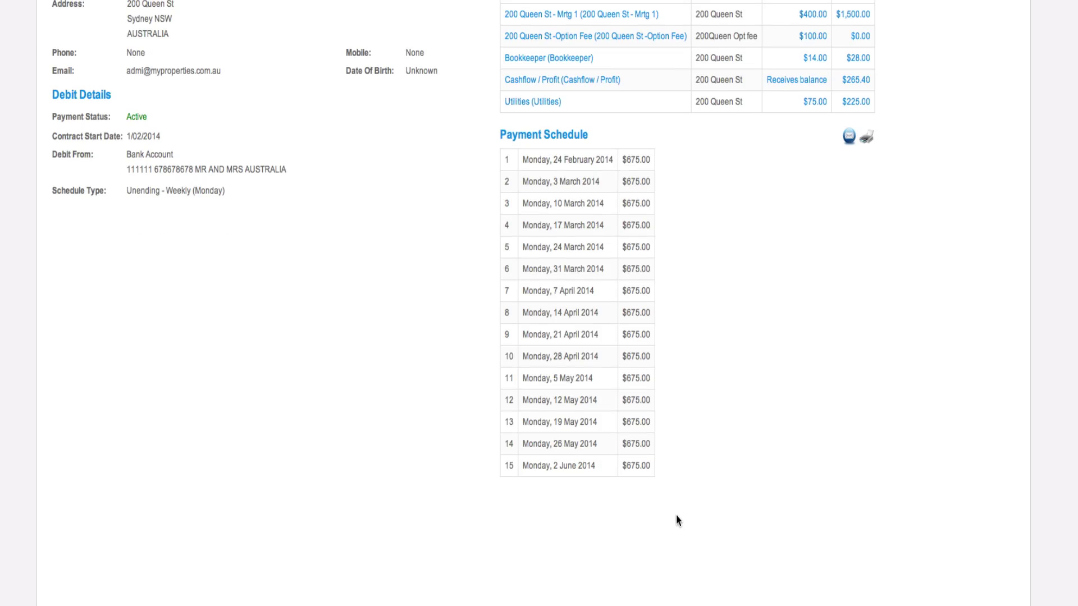
{"action": "scroll", "coordinate": [678, 521], "scroll_direction": "up", "scroll_amount": 1}
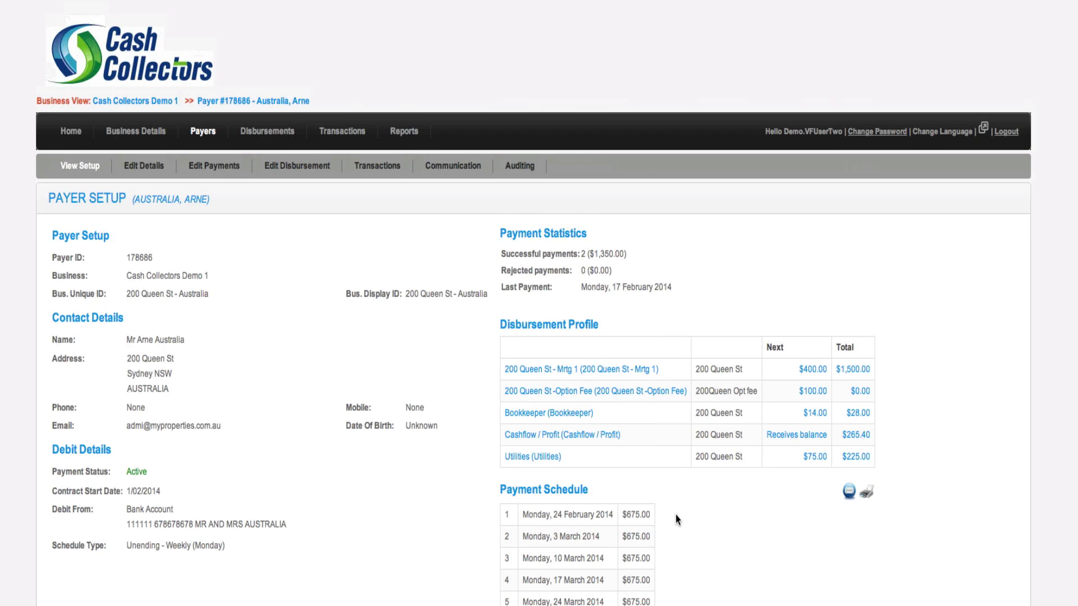
{"action": "scroll", "coordinate": [676, 514], "scroll_direction": "down", "scroll_amount": 7}
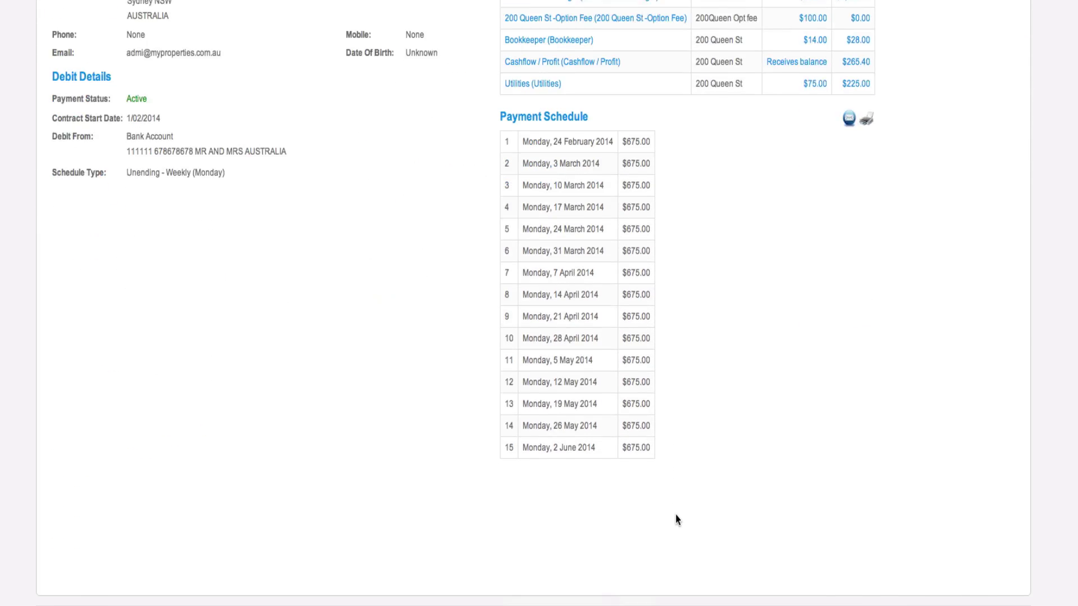
{"action": "scroll", "coordinate": [675, 514], "scroll_direction": "down", "scroll_amount": 1}
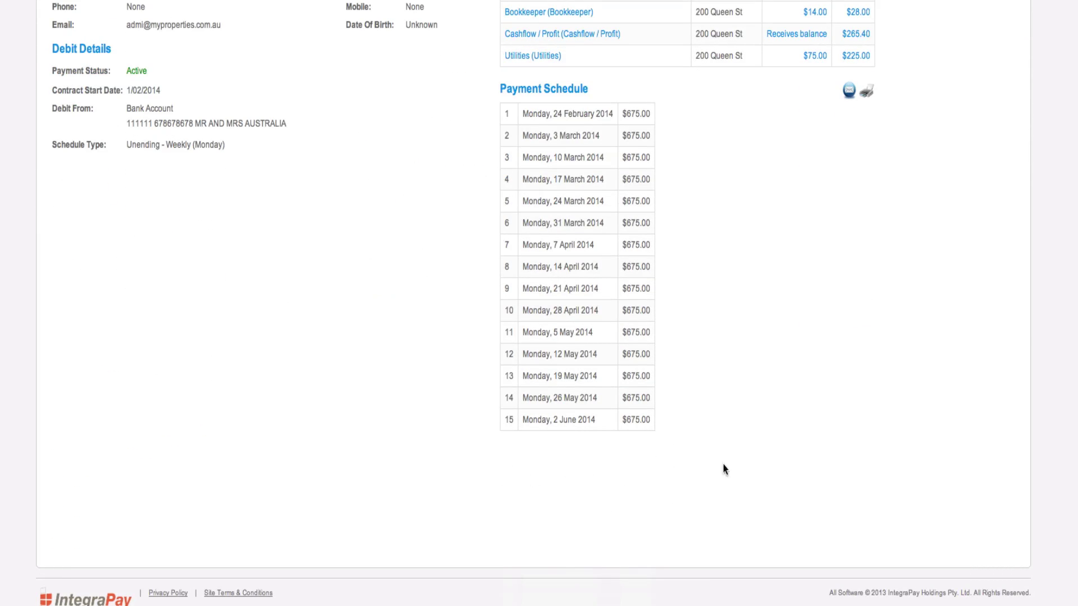
{"action": "scroll", "coordinate": [737, 467], "scroll_direction": "up", "scroll_amount": 6}
{"action": "scroll", "coordinate": [737, 467], "scroll_direction": "up", "scroll_amount": 2}
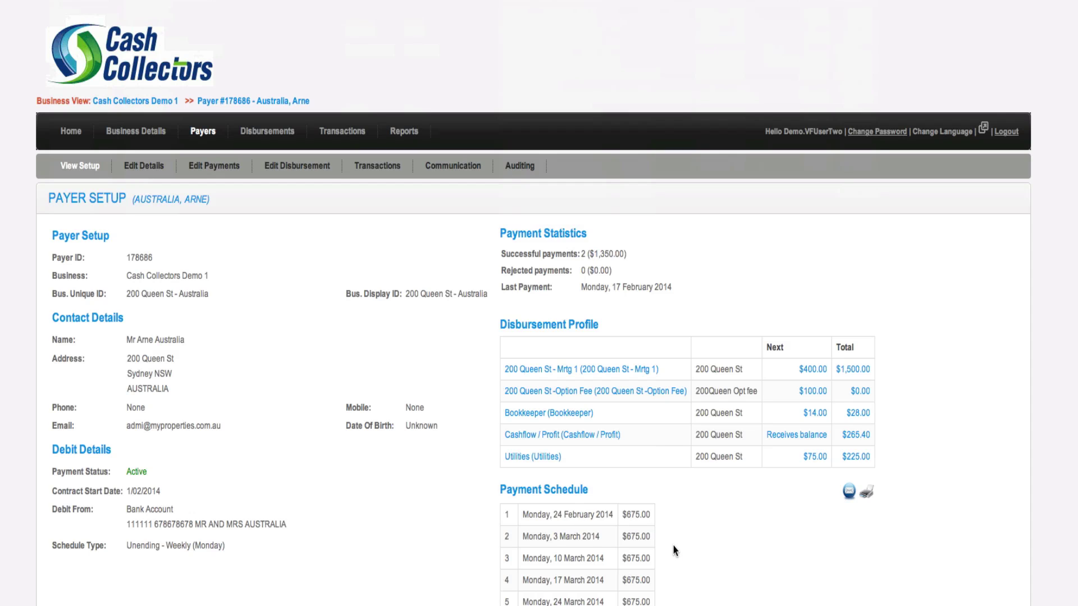
{"action": "scroll", "coordinate": [674, 550], "scroll_direction": "down", "scroll_amount": 5}
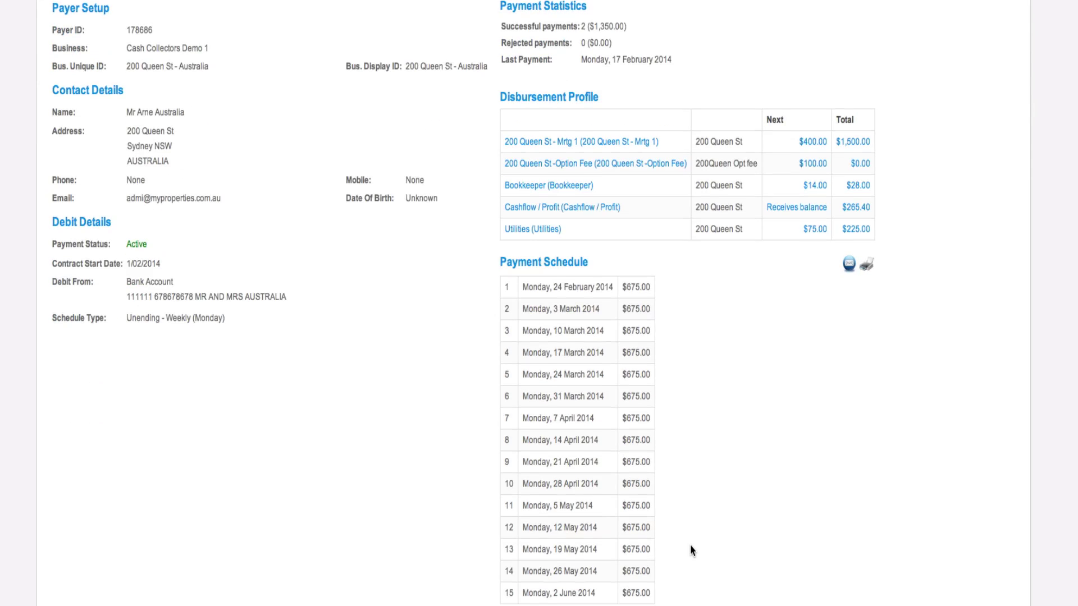
{"action": "scroll", "coordinate": [692, 550], "scroll_direction": "down", "scroll_amount": 3}
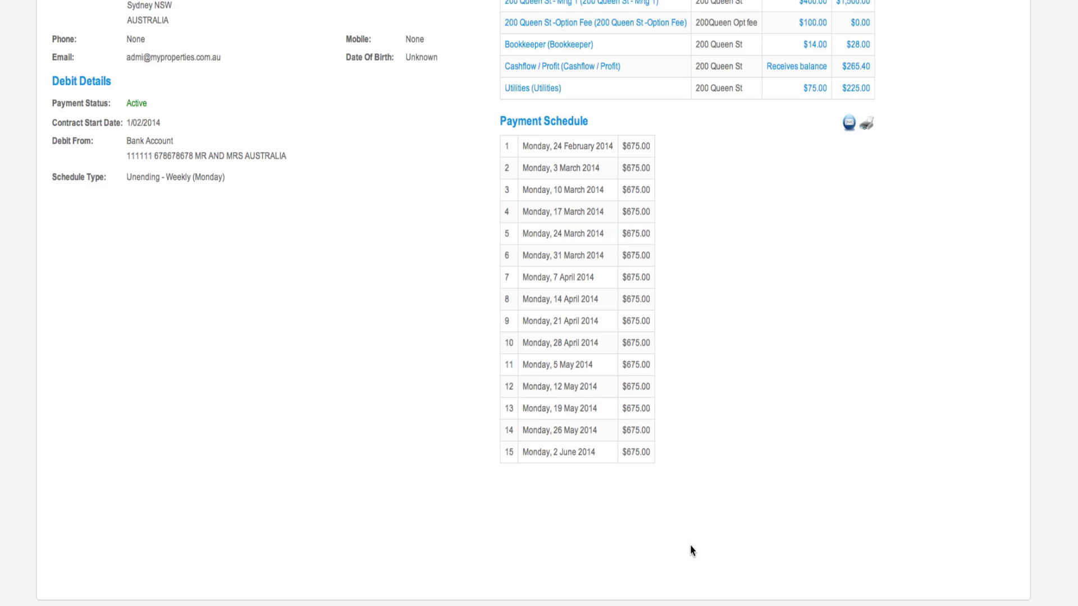
{"action": "scroll", "coordinate": [692, 550], "scroll_direction": "up", "scroll_amount": 8}
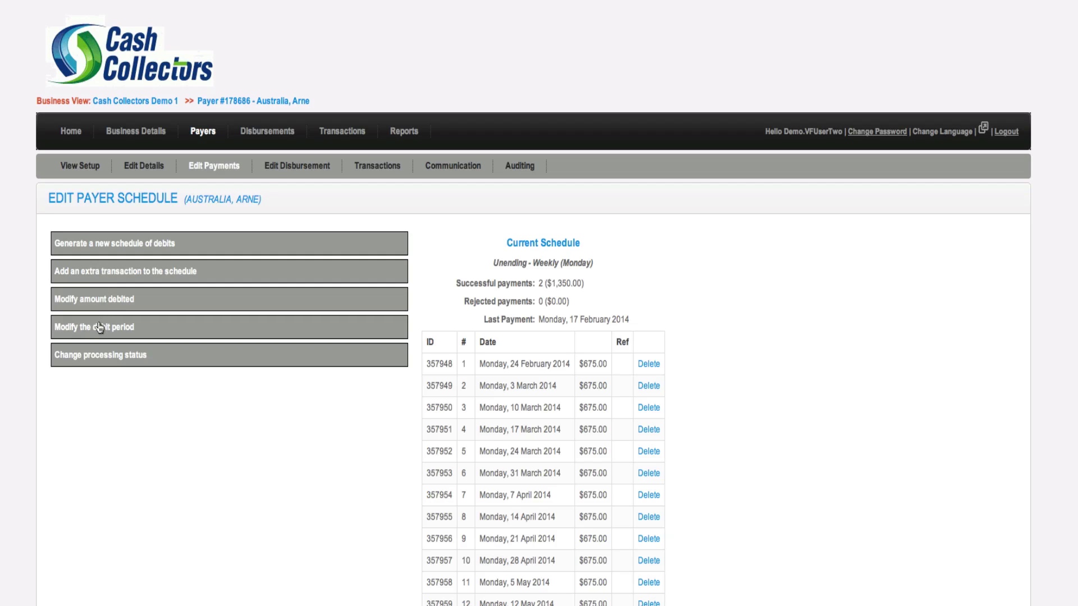
Look over the debit period options, then delete the 24 February 2014 scheduled debit
{"action": "left_click", "coordinate": [140, 327]}
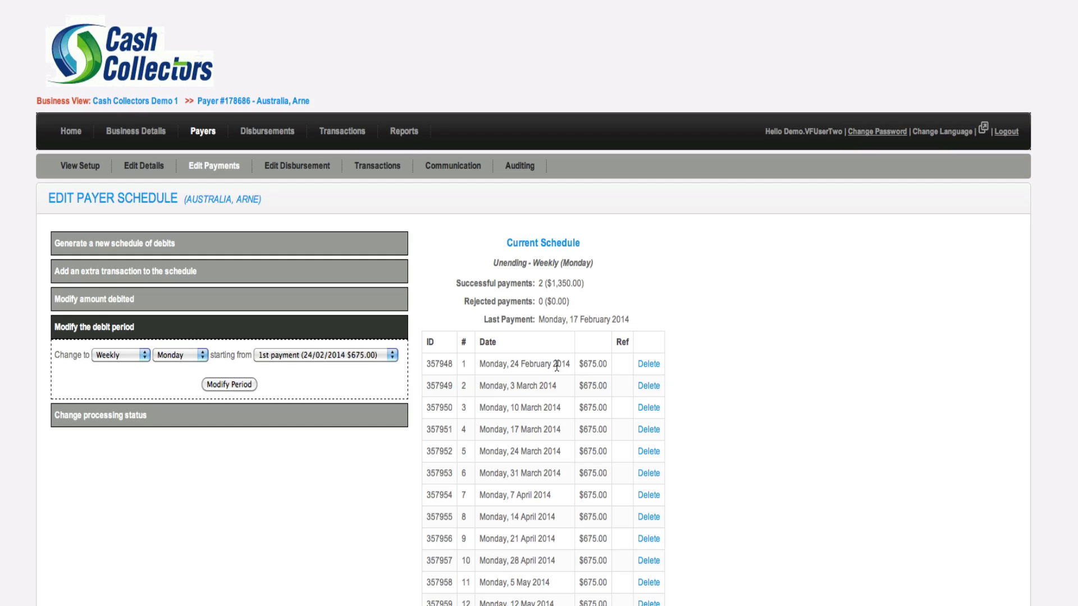
{"action": "left_click", "coordinate": [66, 332]}
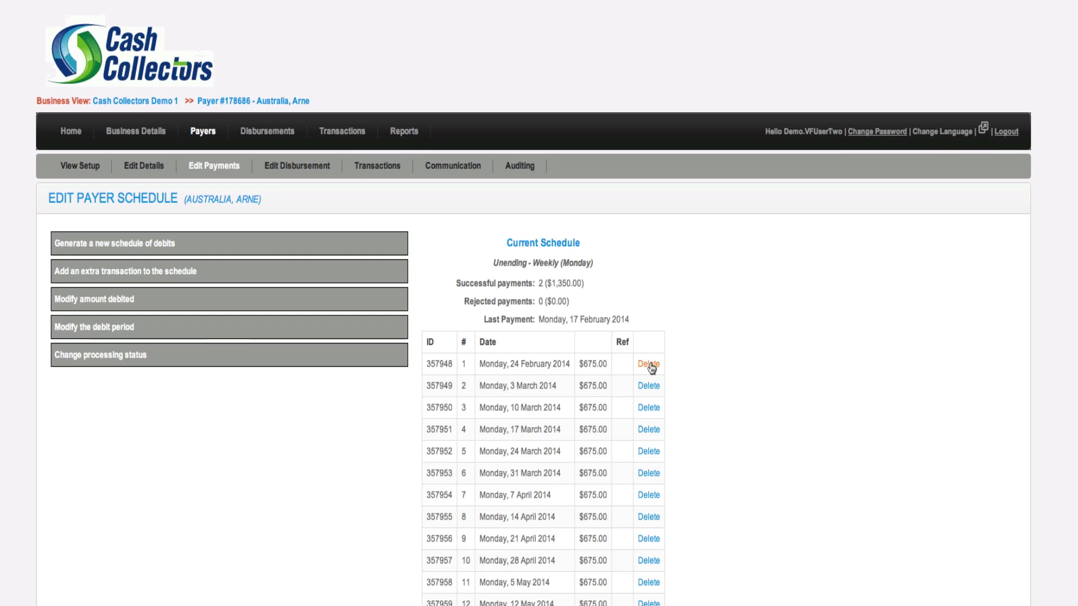
{"action": "left_click", "coordinate": [648, 366]}
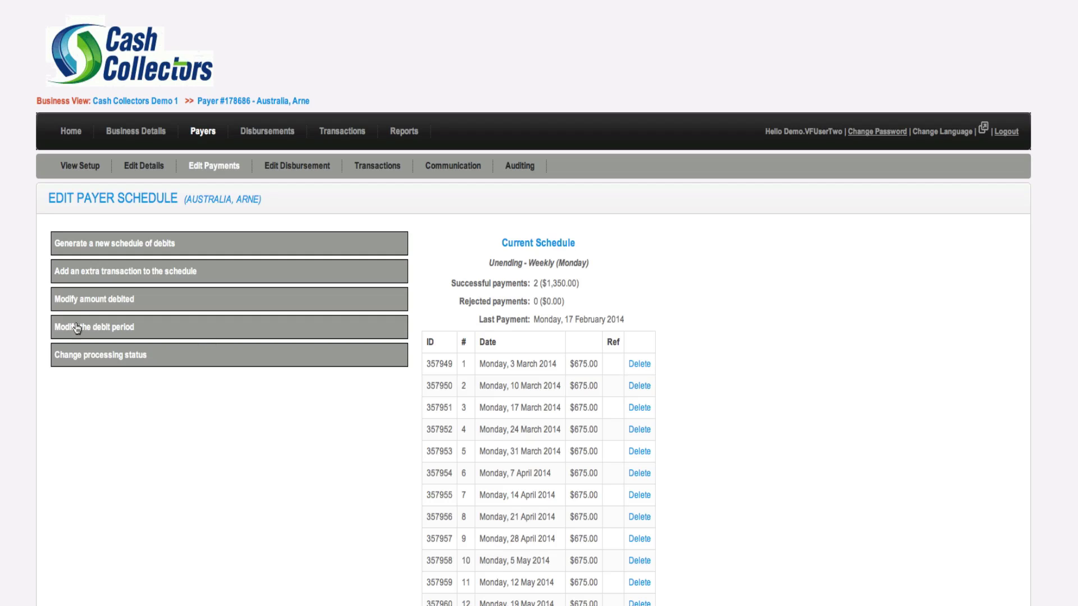
Try adding an extra $675 debit dated 26 February 2014, which is rejected as past-dated
{"action": "left_click", "coordinate": [87, 272]}
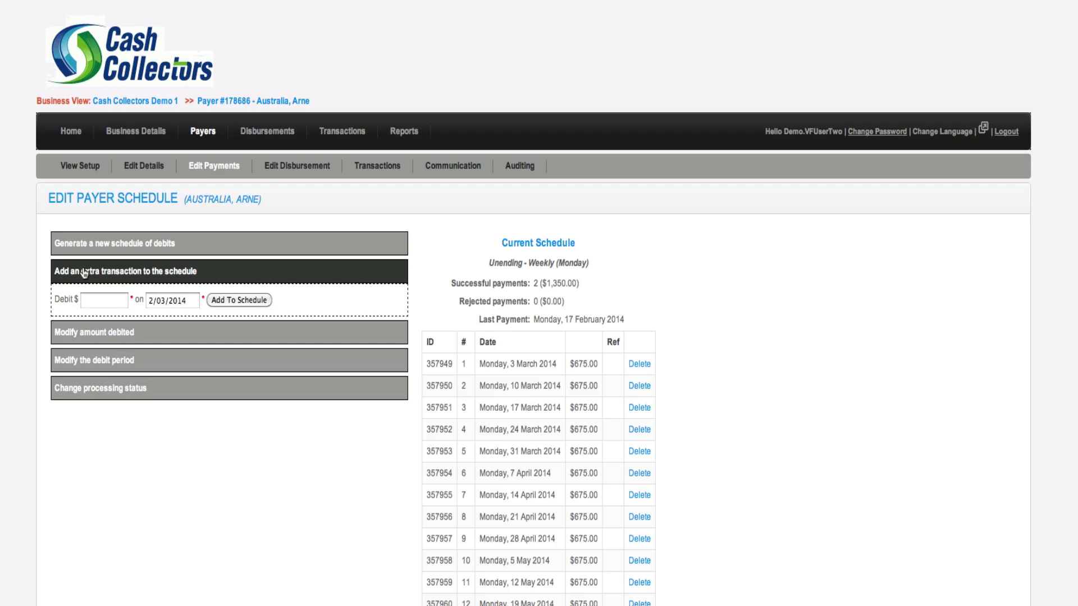
{"action": "left_click", "coordinate": [91, 301]}
{"action": "type", "text": "675"}
{"action": "key", "text": "Tab"}
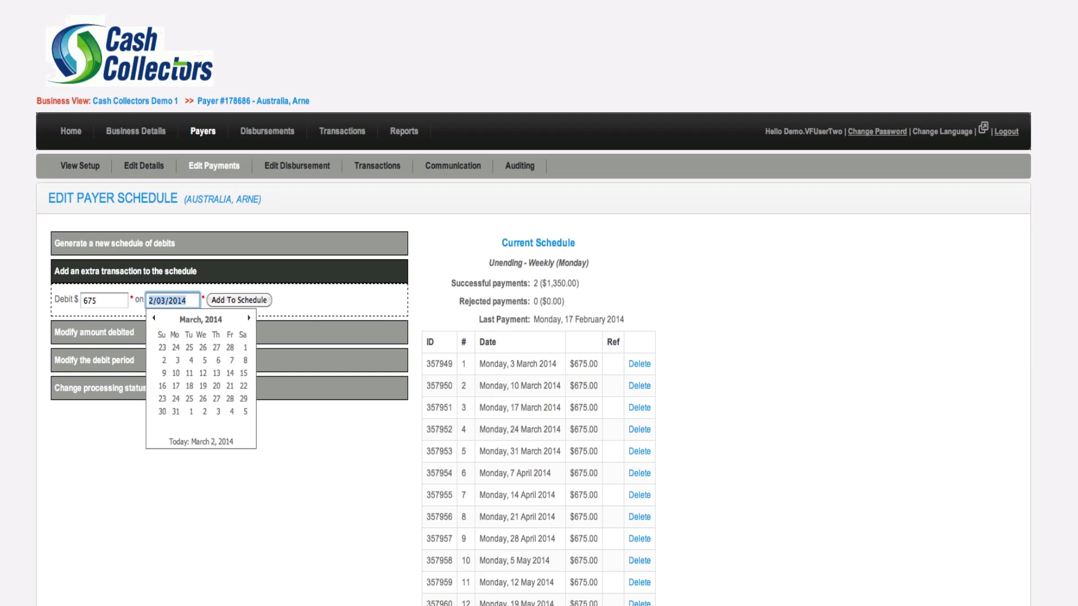
{"action": "left_click", "coordinate": [153, 319]}
{"action": "left_click", "coordinate": [203, 400]}
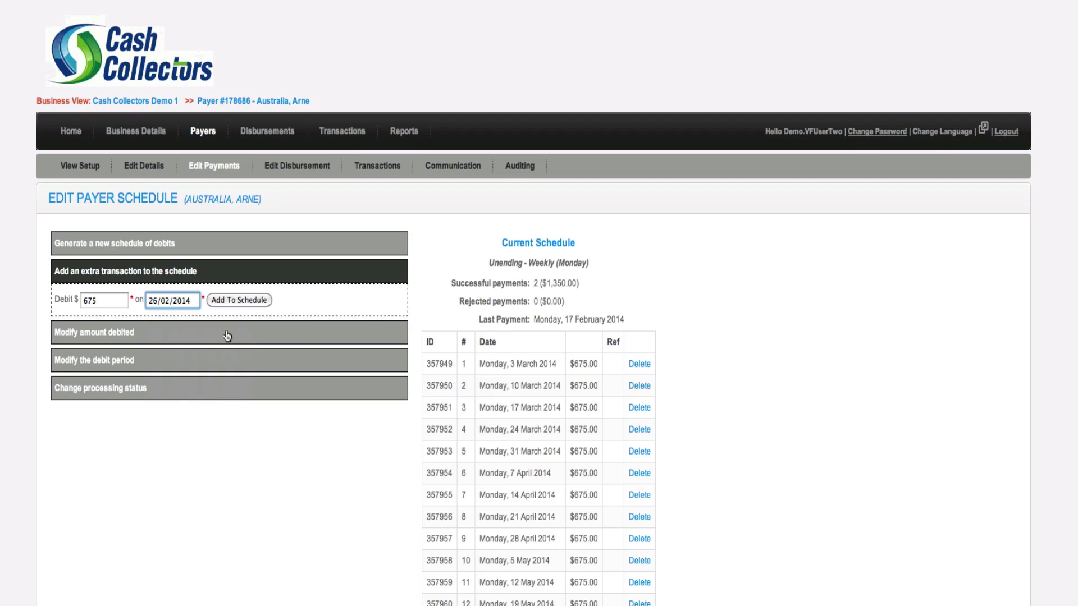
{"action": "left_click", "coordinate": [247, 302]}
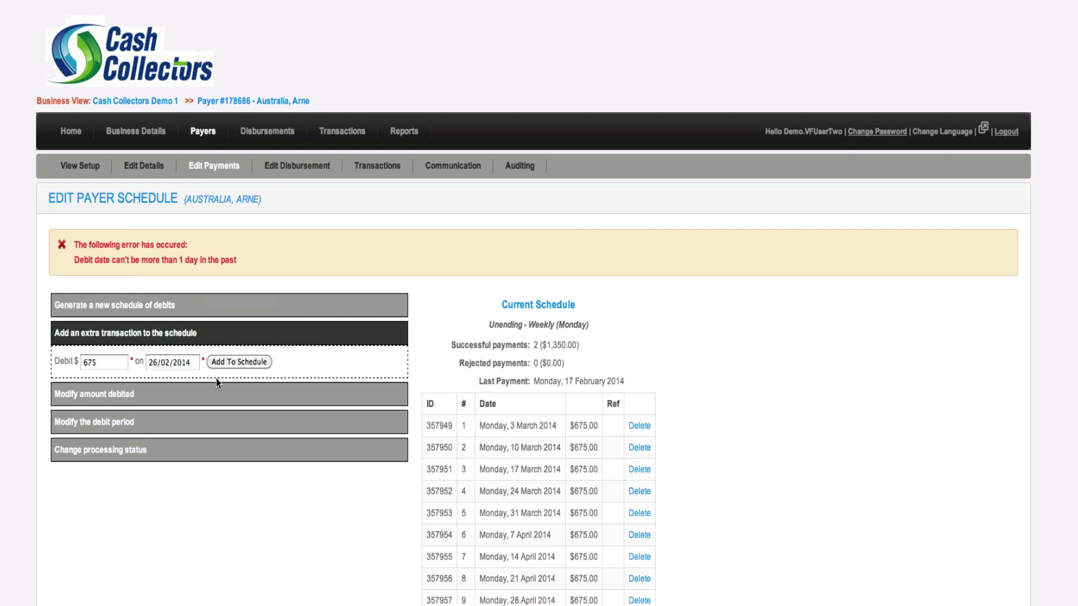
Add the extra $675 debit for Monday 3 March 2014 to the schedule
{"action": "left_click", "coordinate": [192, 363]}
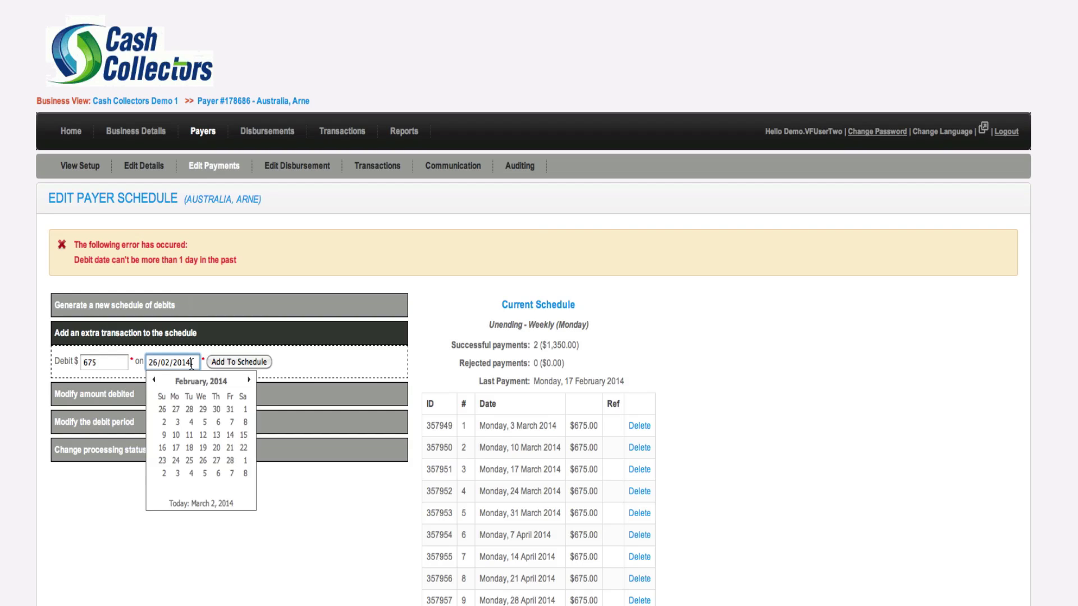
{"action": "left_click", "coordinate": [250, 381]}
{"action": "left_click", "coordinate": [177, 423]}
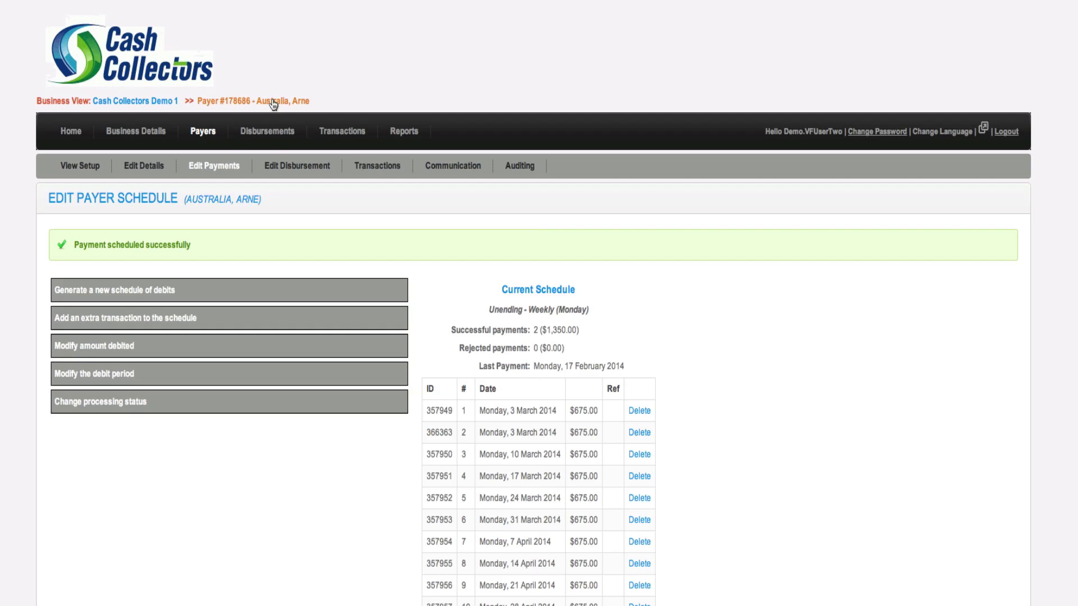
Flip between Setup and Transactions, ending on the Payer Setup page with two 3 March debits
{"action": "left_click", "coordinate": [88, 175]}
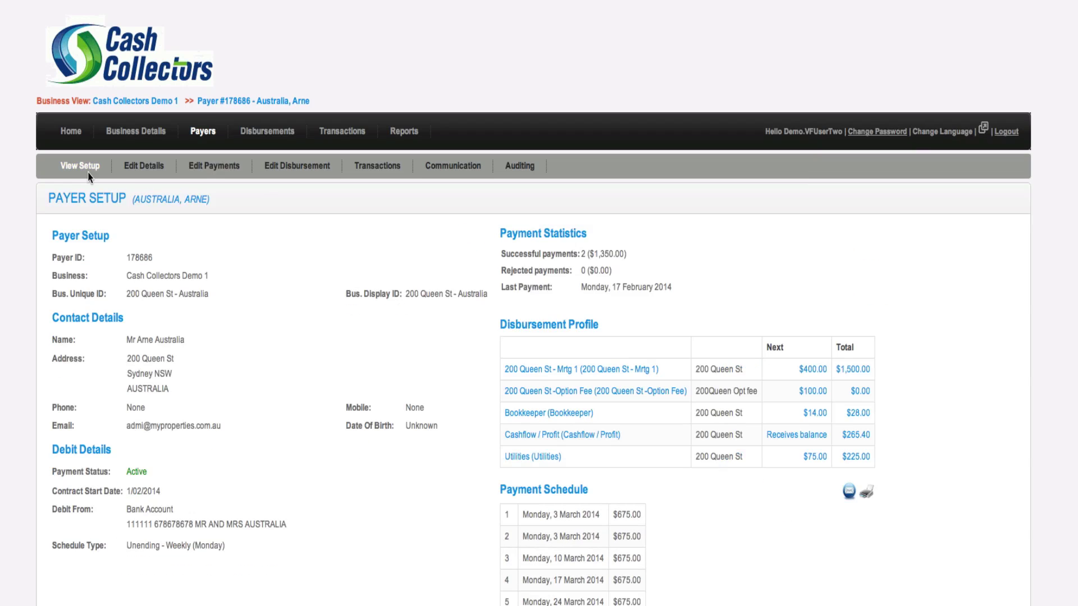
{"action": "left_click", "coordinate": [368, 166]}
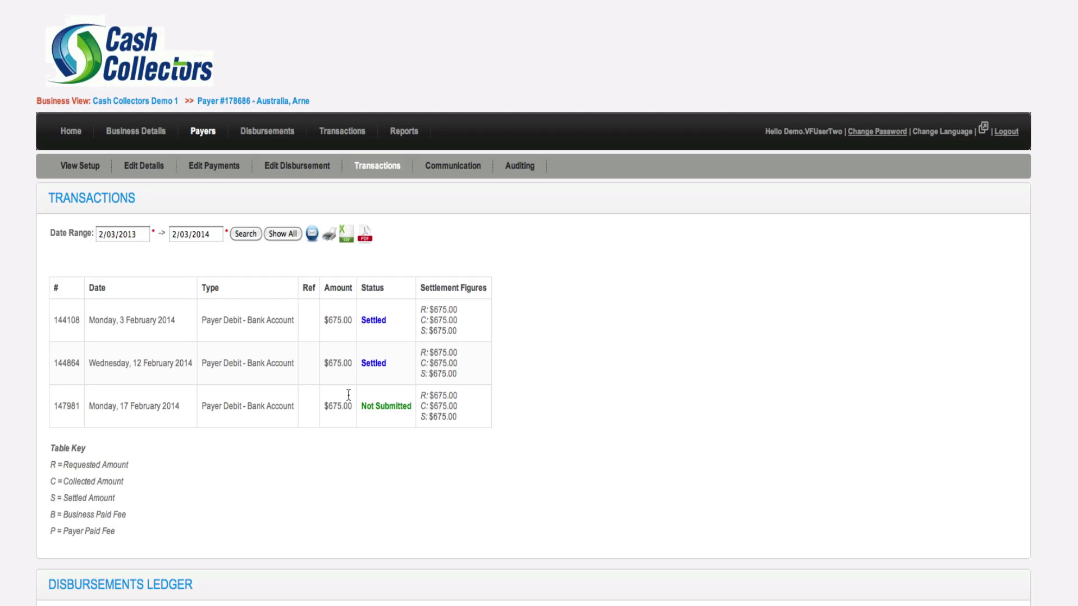
{"action": "left_click", "coordinate": [68, 167]}
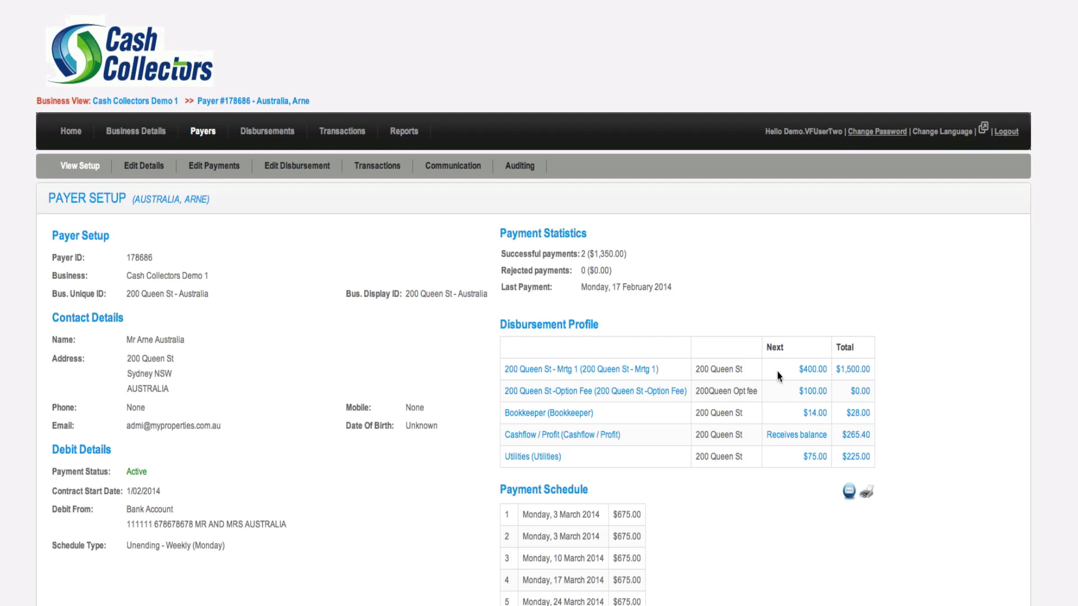
{"action": "right_click", "coordinate": [851, 369]}
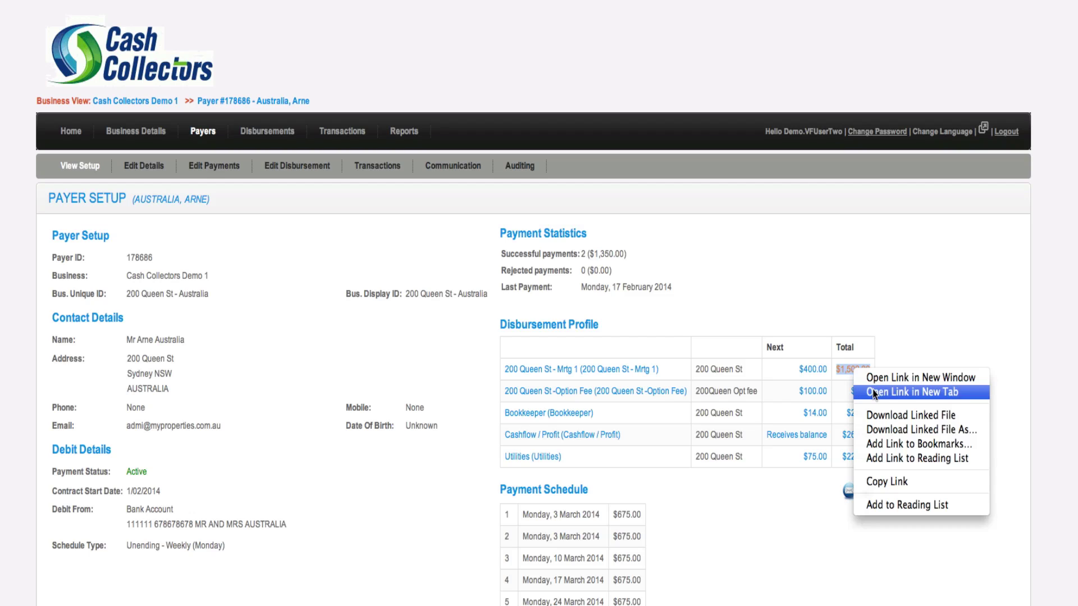
{"action": "left_click", "coordinate": [873, 392]}
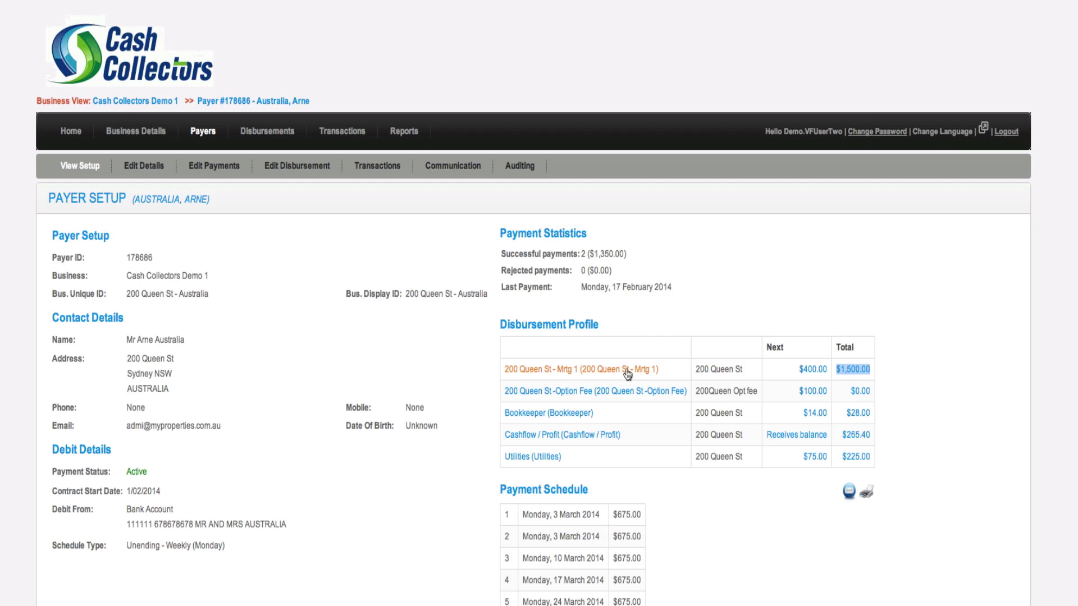
{"action": "left_click", "coordinate": [851, 371]}
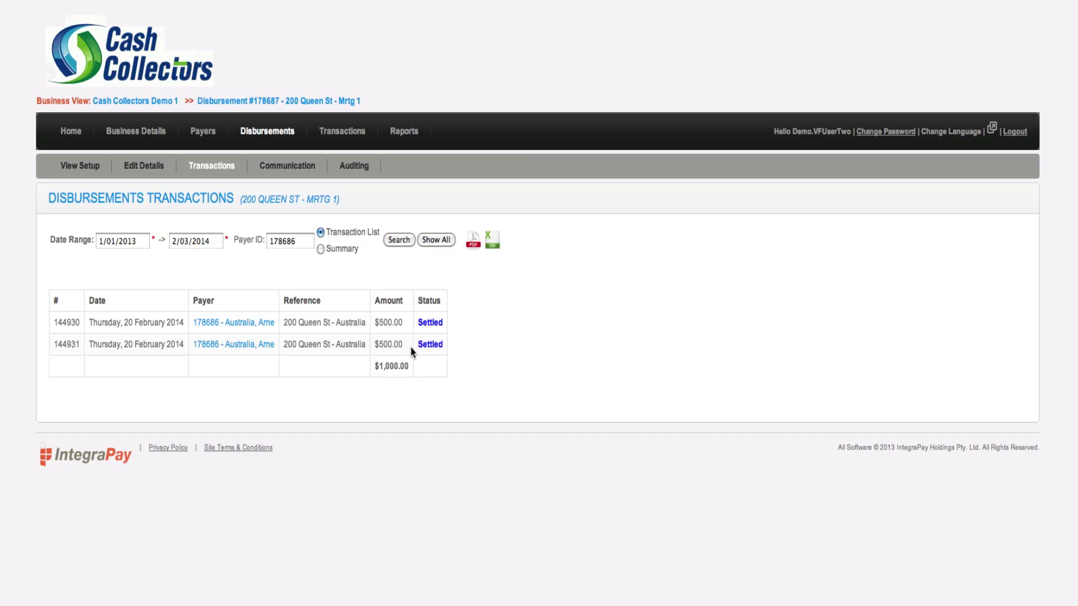
Export the listed disbursement transactions as a PDF statement and dismiss the Downloads list
{"action": "left_click", "coordinate": [474, 247]}
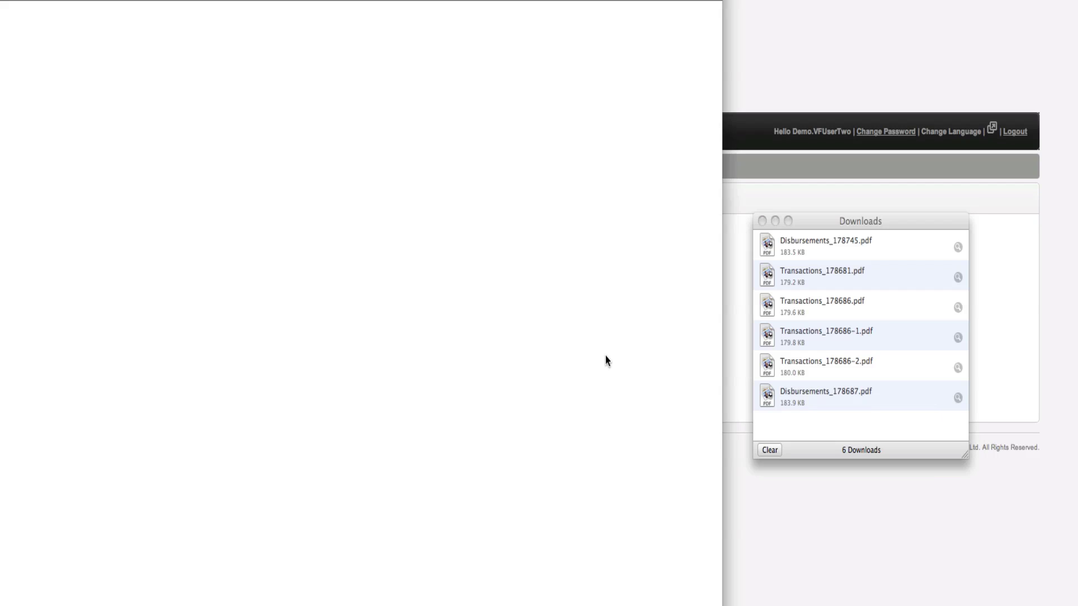
{"action": "left_click", "coordinate": [762, 221]}
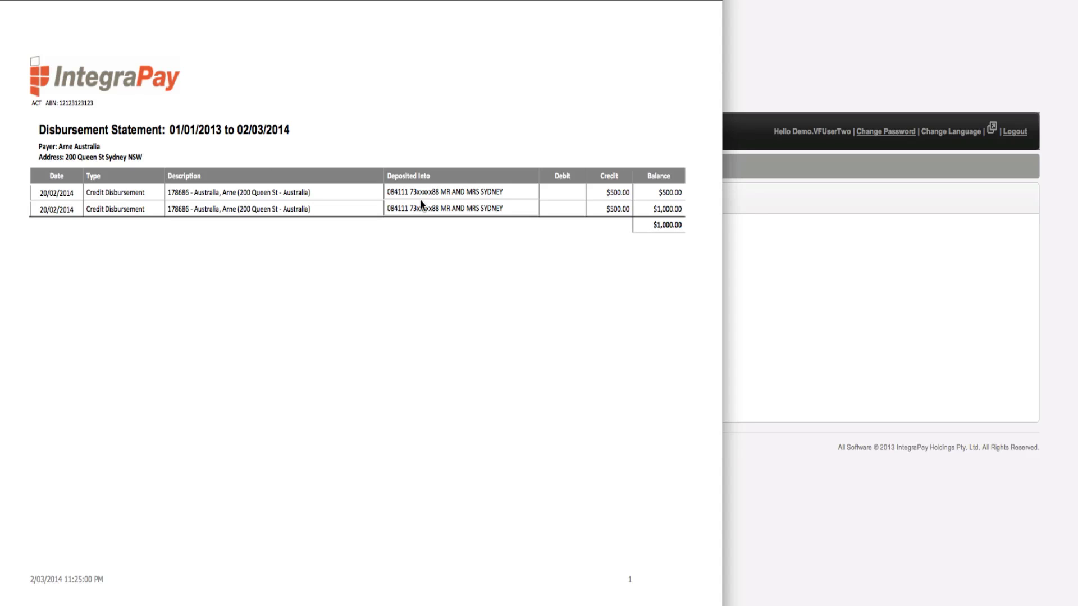
{"action": "left_click", "coordinate": [8, 1]}
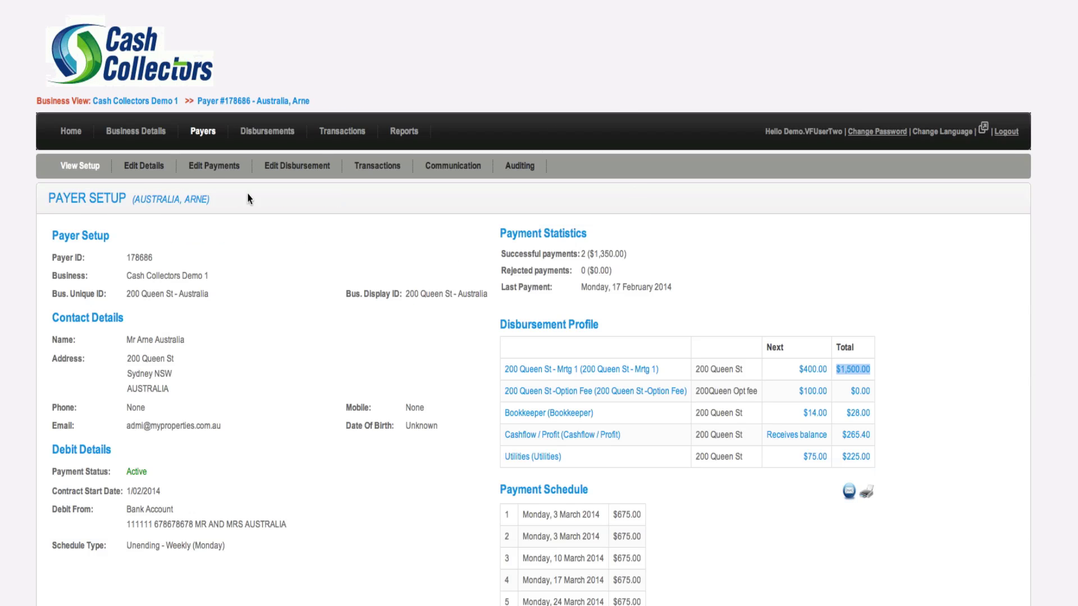
{"action": "left_click", "coordinate": [145, 165]}
{"action": "left_click", "coordinate": [203, 135]}
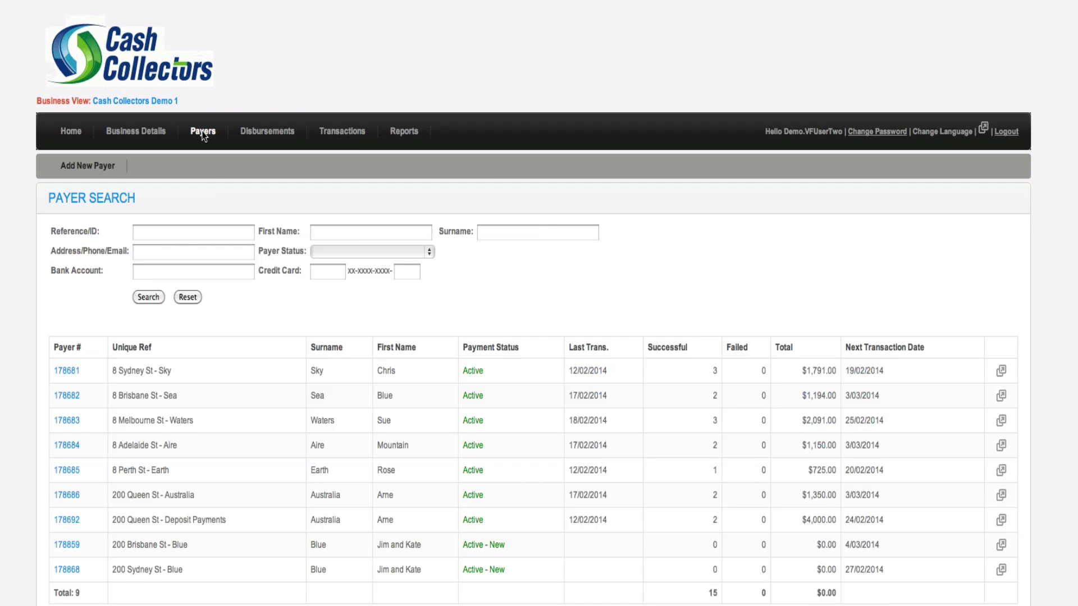
{"action": "left_click", "coordinate": [133, 349]}
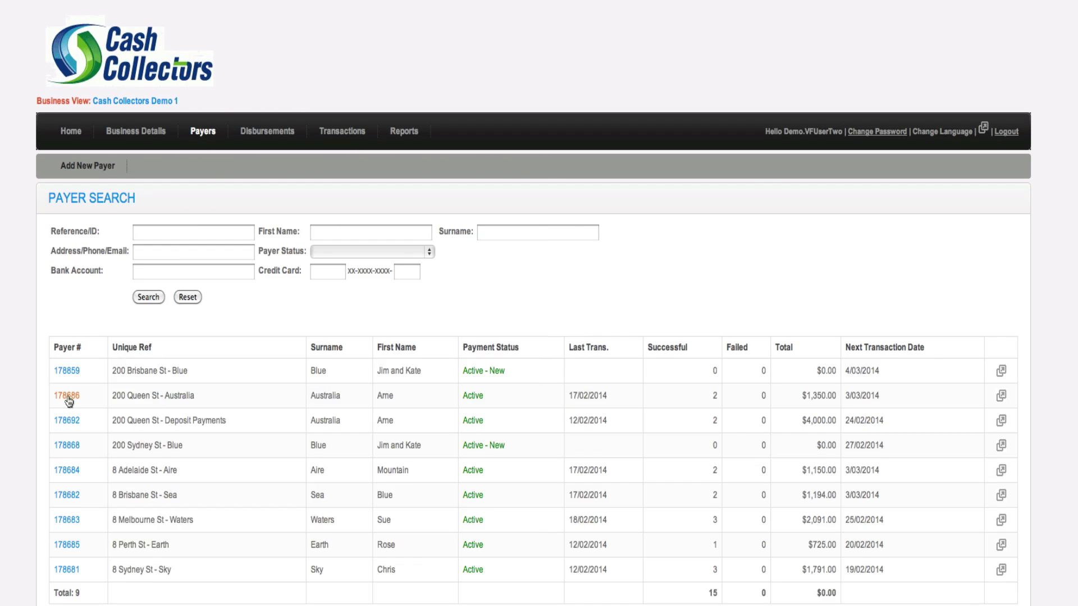
{"action": "left_click", "coordinate": [67, 396]}
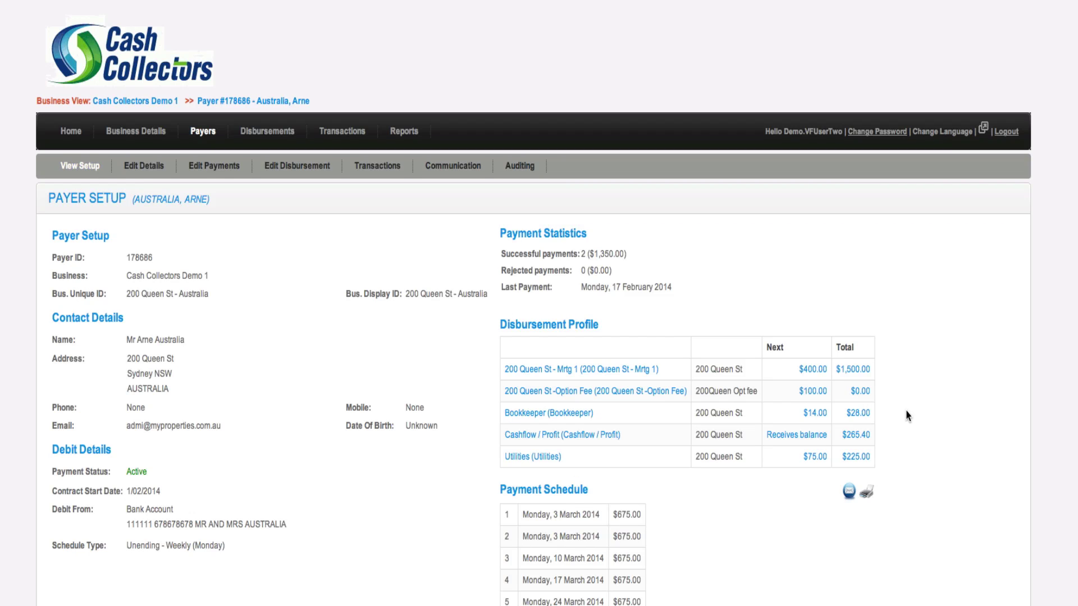
View the Cashflow / Profit disbursement's PDF from its $265.40 total, close it, and check the start-date calendar
{"action": "right_click", "coordinate": [860, 439]}
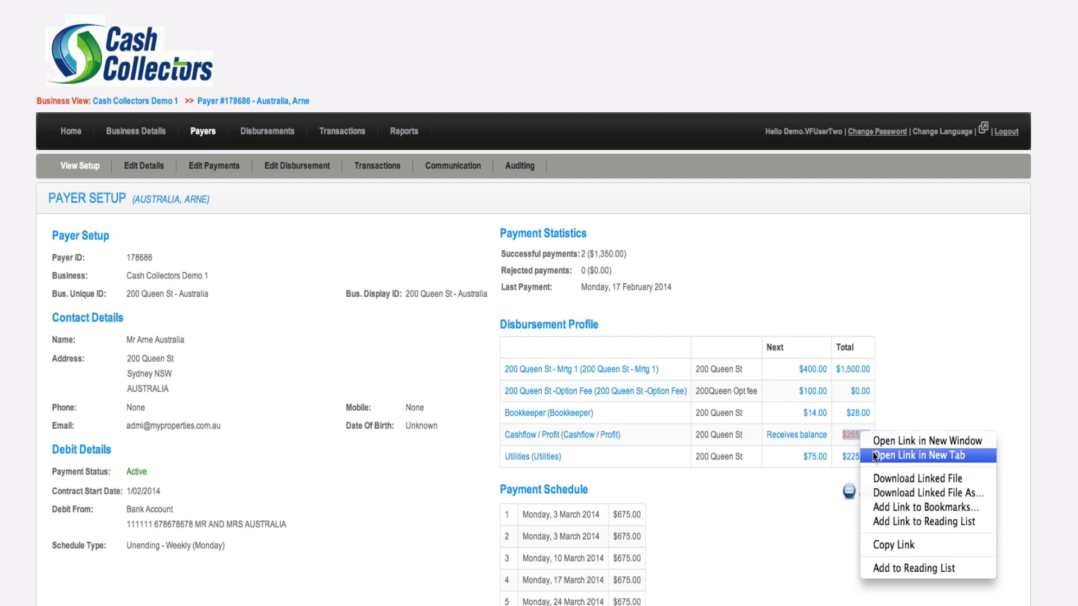
{"action": "left_click", "coordinate": [927, 455]}
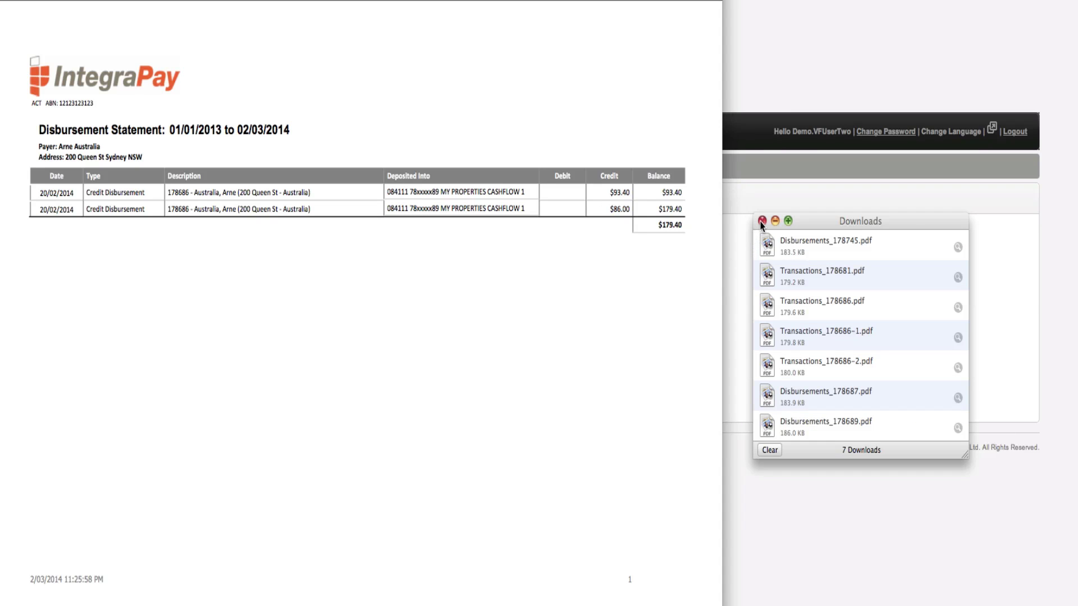
{"action": "left_click", "coordinate": [761, 221]}
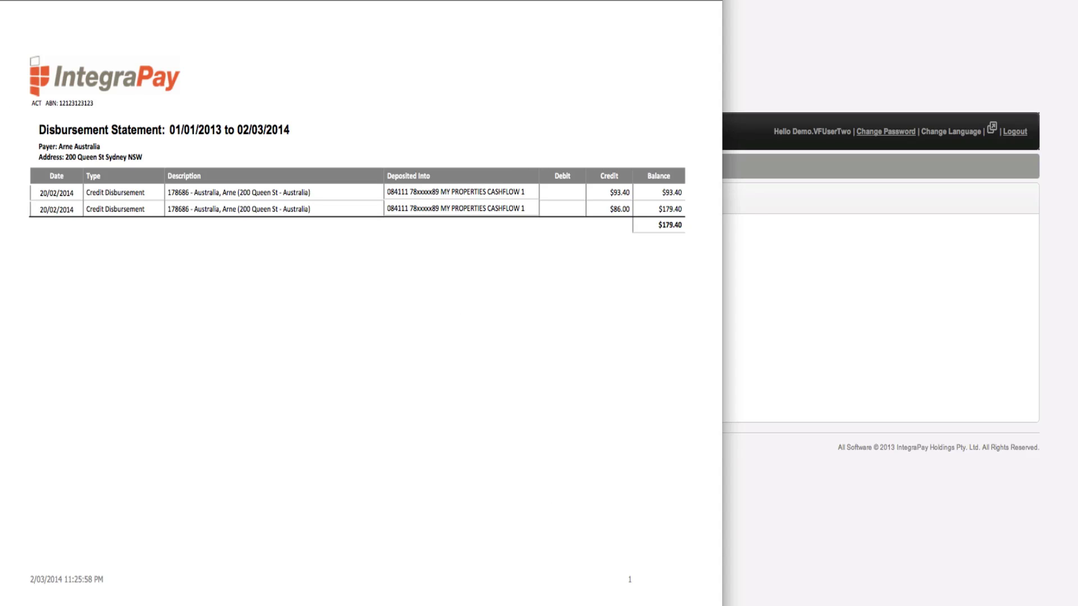
{"action": "key", "text": "super+w"}
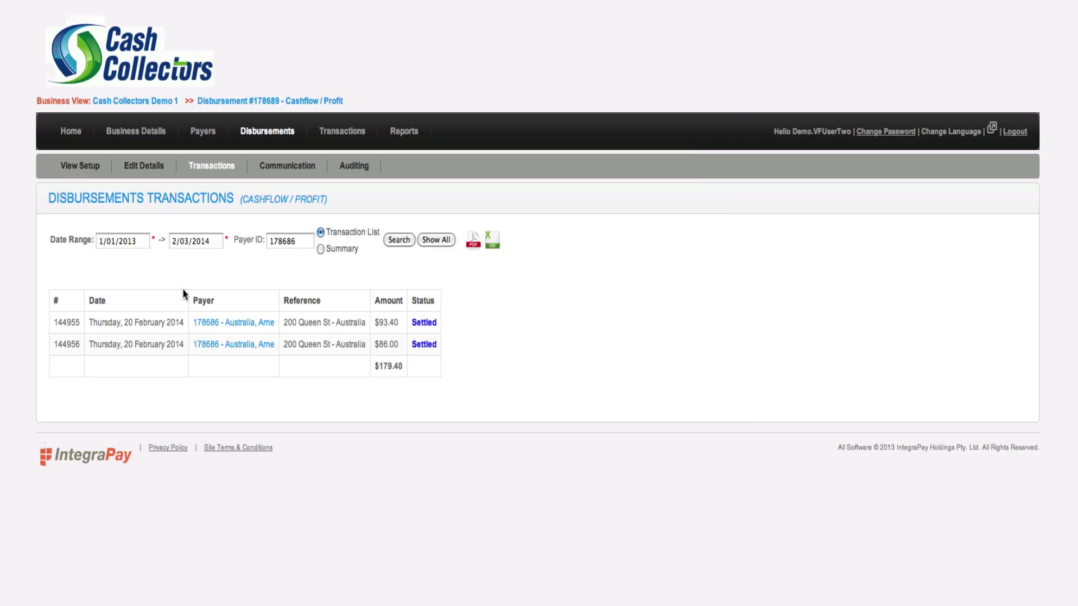
{"action": "left_click", "coordinate": [137, 244]}
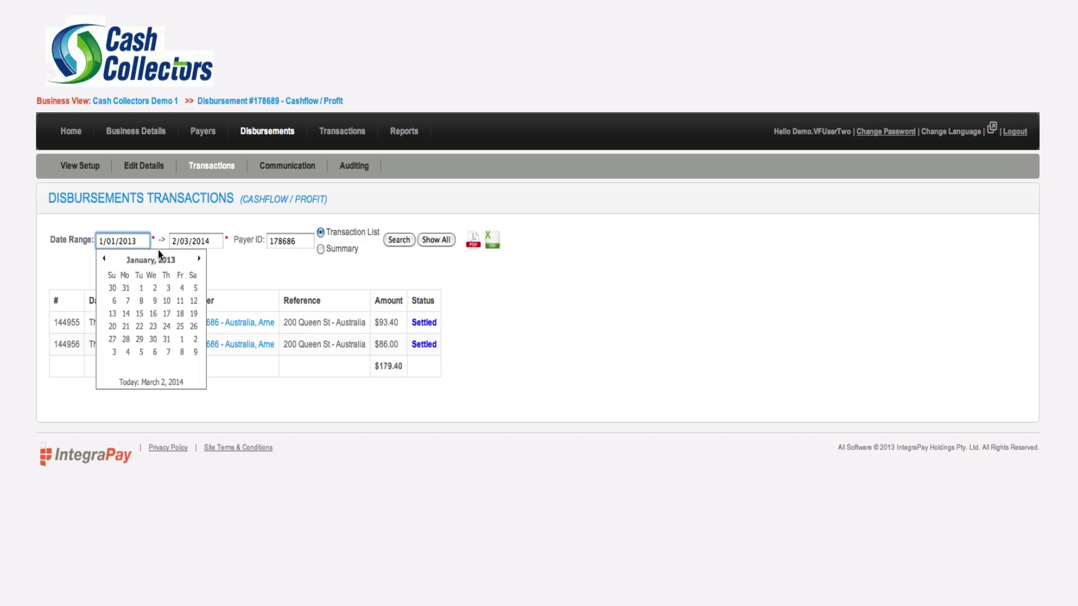
{"action": "left_click", "coordinate": [243, 288]}
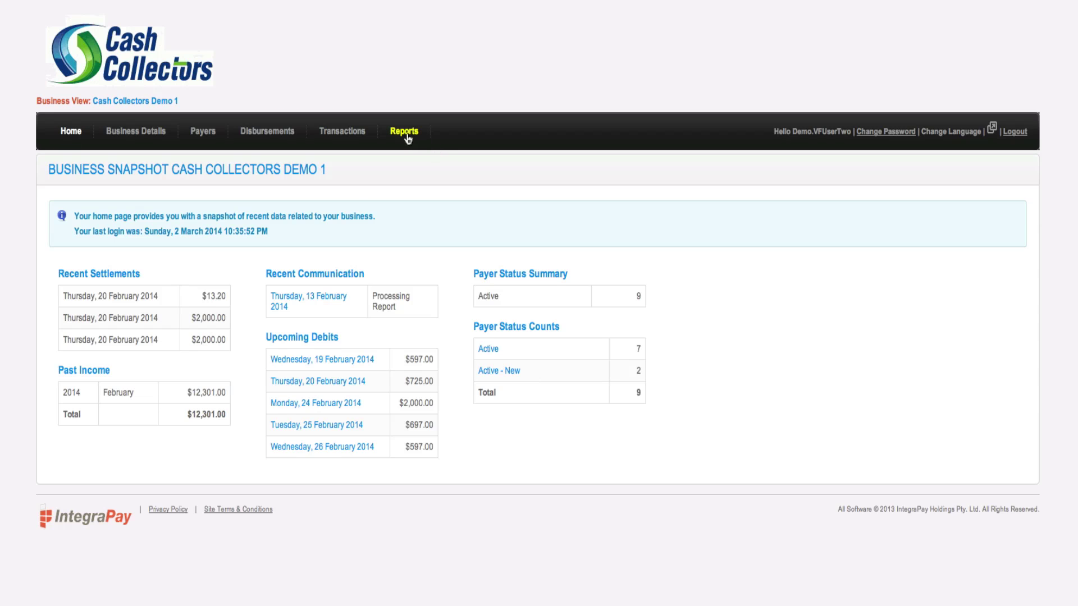
Open Reports and inspect the schedule type and report lists, keeping Payer Extract Report selected
{"action": "left_click", "coordinate": [406, 132]}
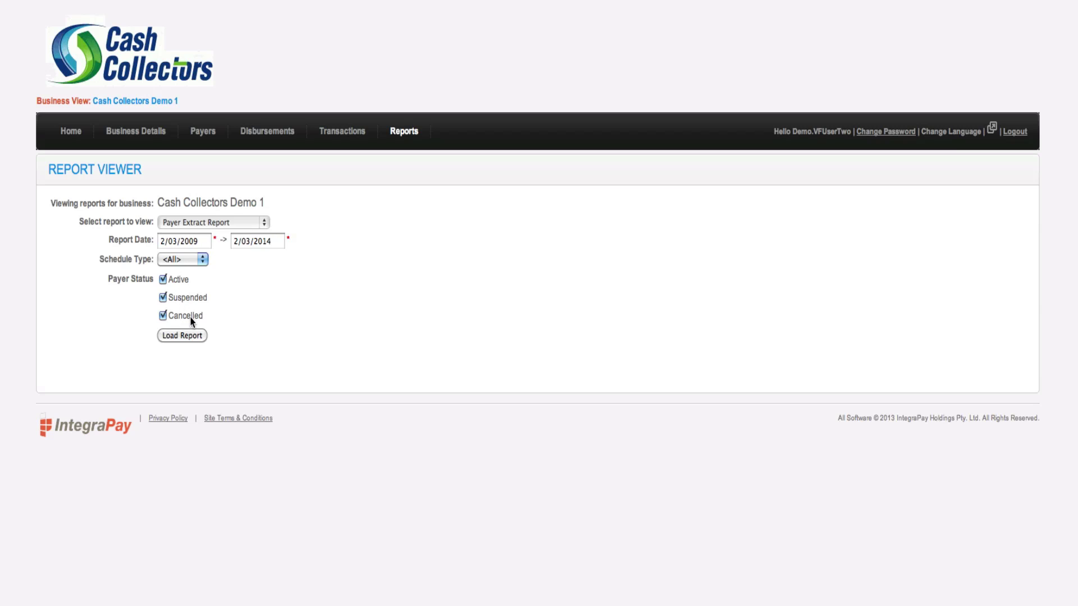
{"action": "left_click", "coordinate": [203, 261]}
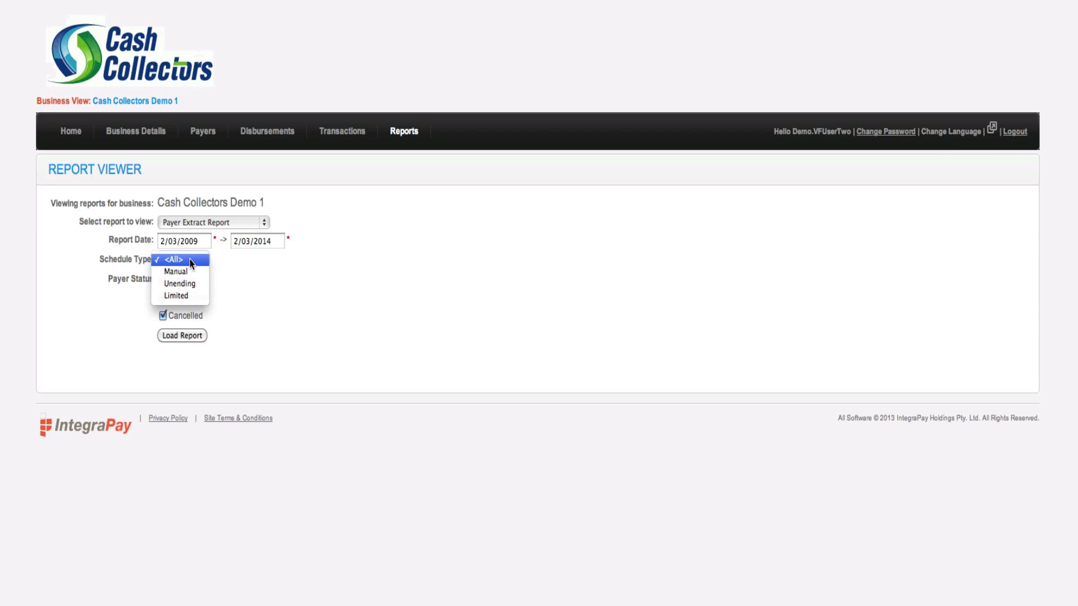
{"action": "left_click", "coordinate": [191, 263]}
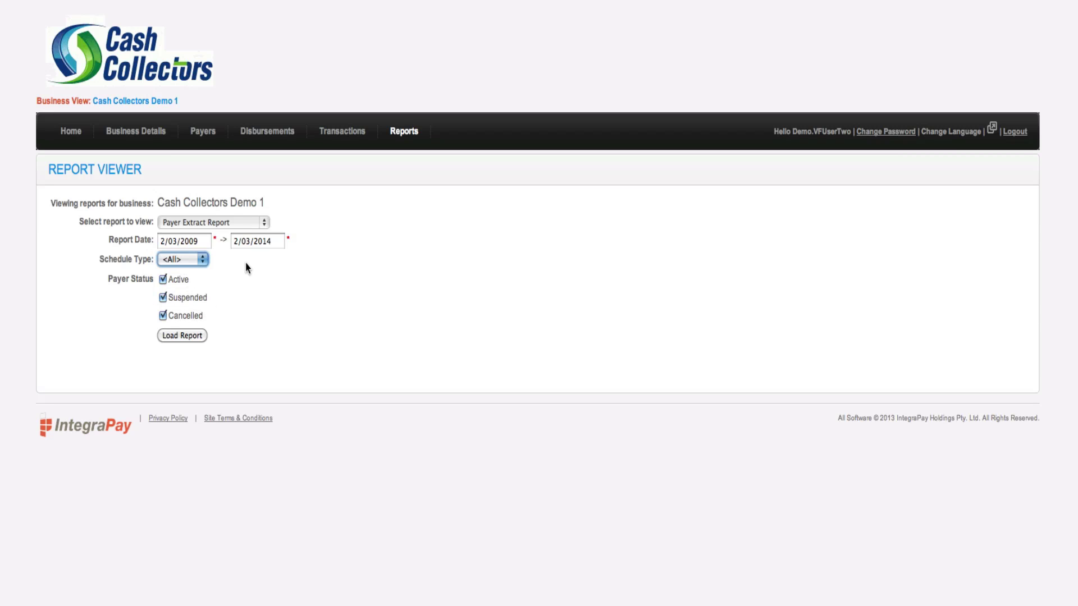
{"action": "left_click", "coordinate": [264, 225]}
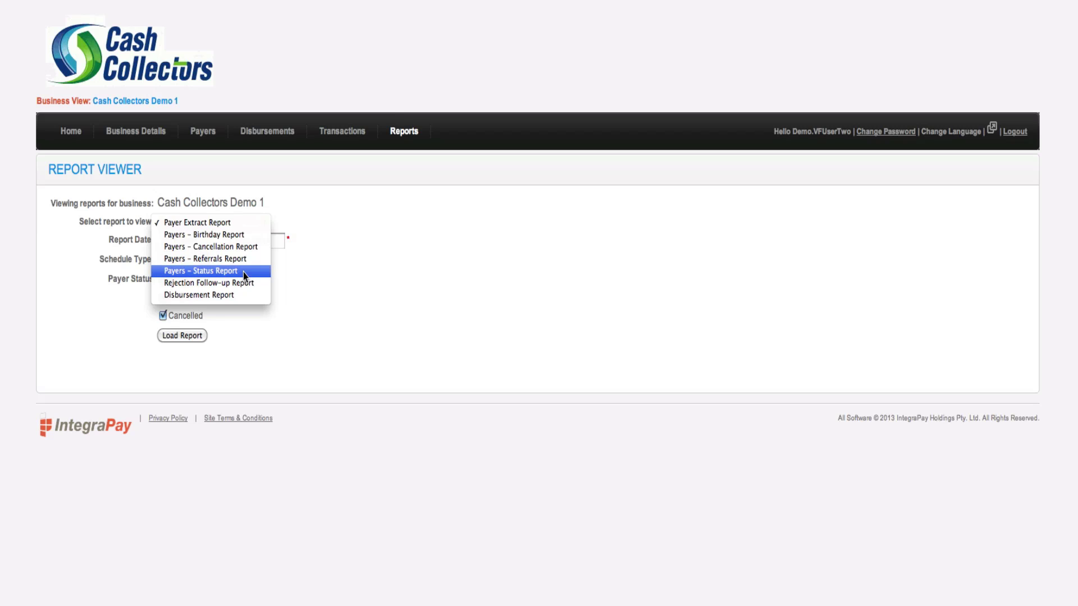
{"action": "left_click", "coordinate": [458, 135]}
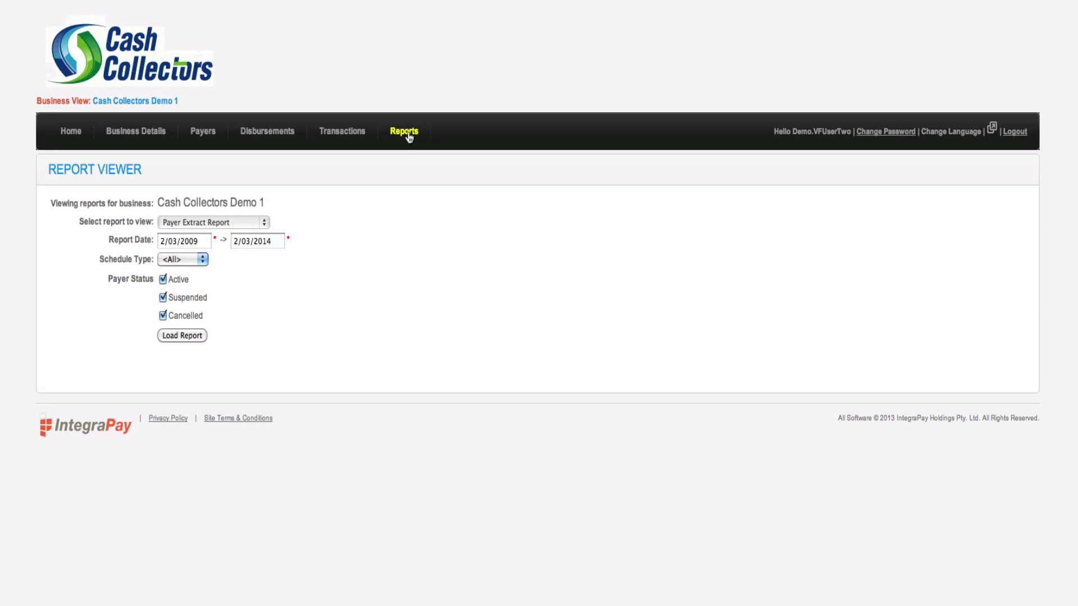
Load the Payers - Status Report filtered to All Active and review the 21 listed payers
{"action": "left_click", "coordinate": [264, 223]}
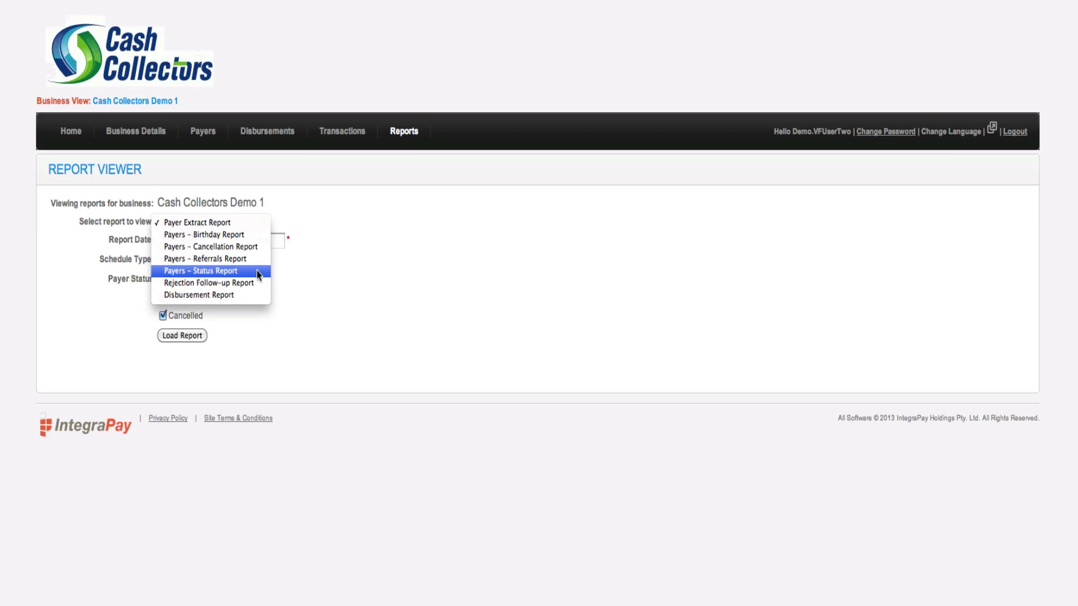
{"action": "left_click", "coordinate": [259, 271]}
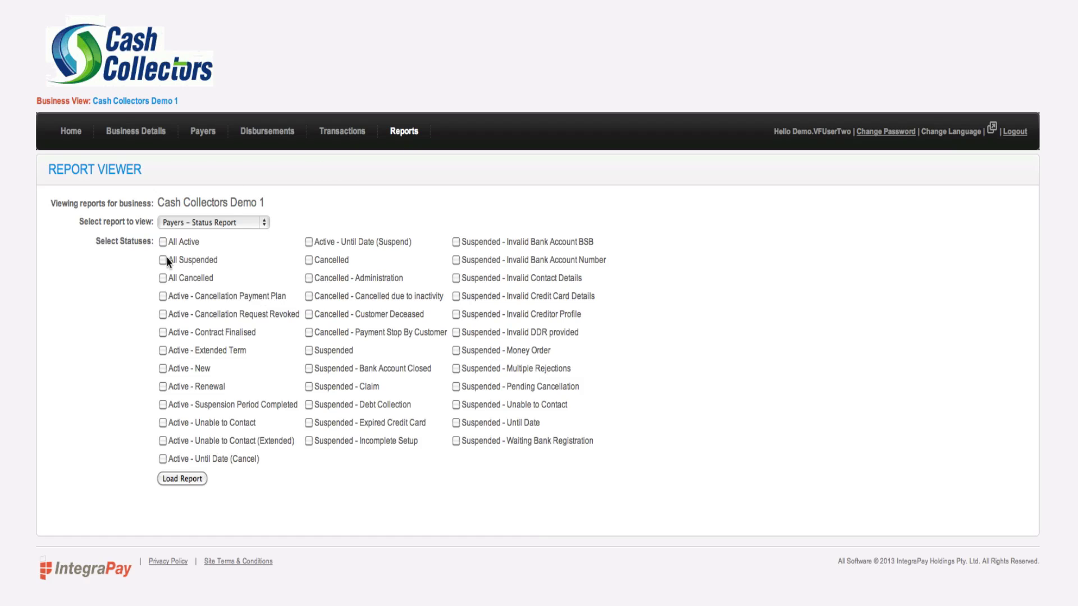
{"action": "left_click", "coordinate": [164, 243]}
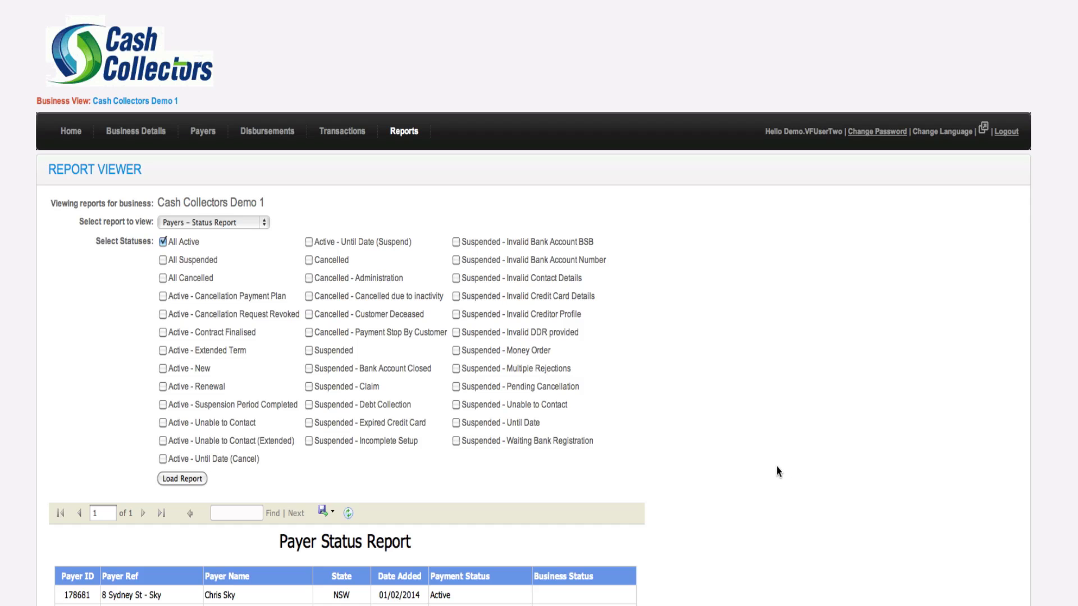
{"action": "scroll", "coordinate": [778, 469], "scroll_direction": "down", "scroll_amount": 6}
{"action": "scroll", "coordinate": [778, 471], "scroll_direction": "down", "scroll_amount": 3}
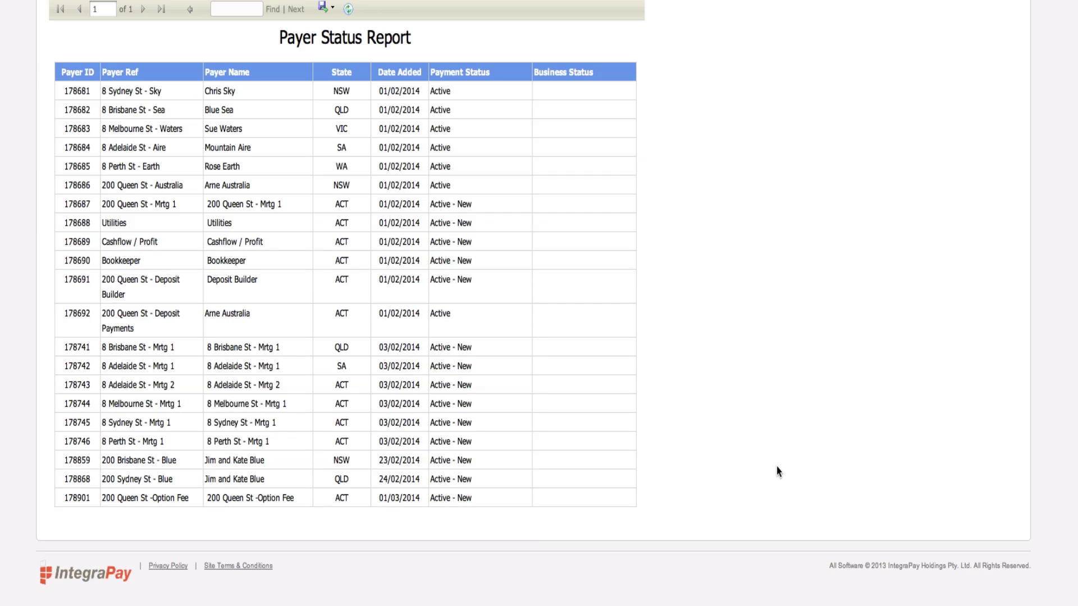
{"action": "scroll", "coordinate": [777, 467], "scroll_direction": "up", "scroll_amount": 5}
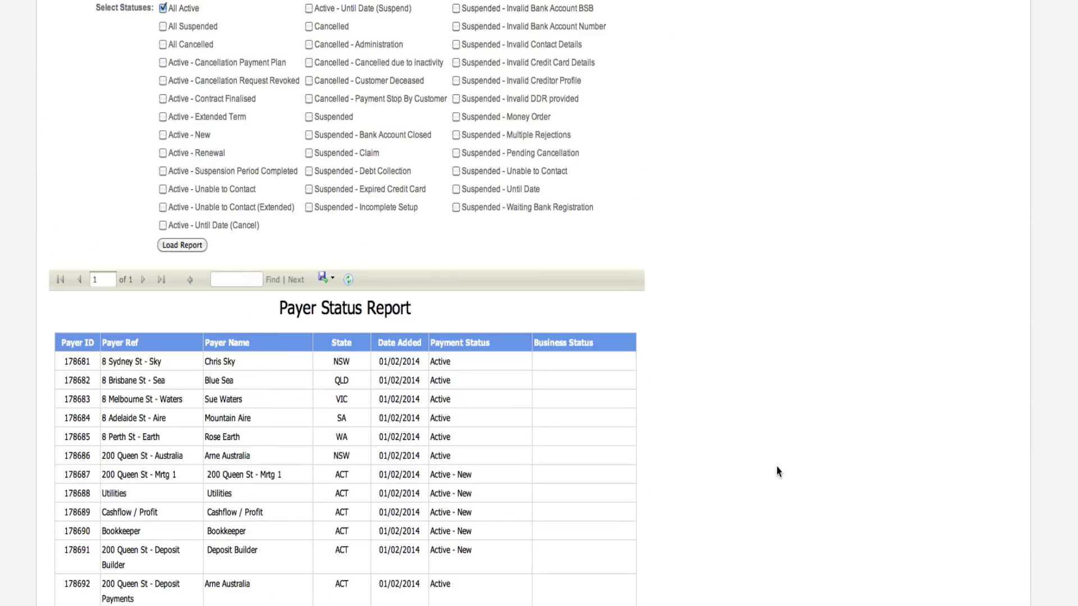
{"action": "scroll", "coordinate": [777, 467], "scroll_direction": "up", "scroll_amount": 4}
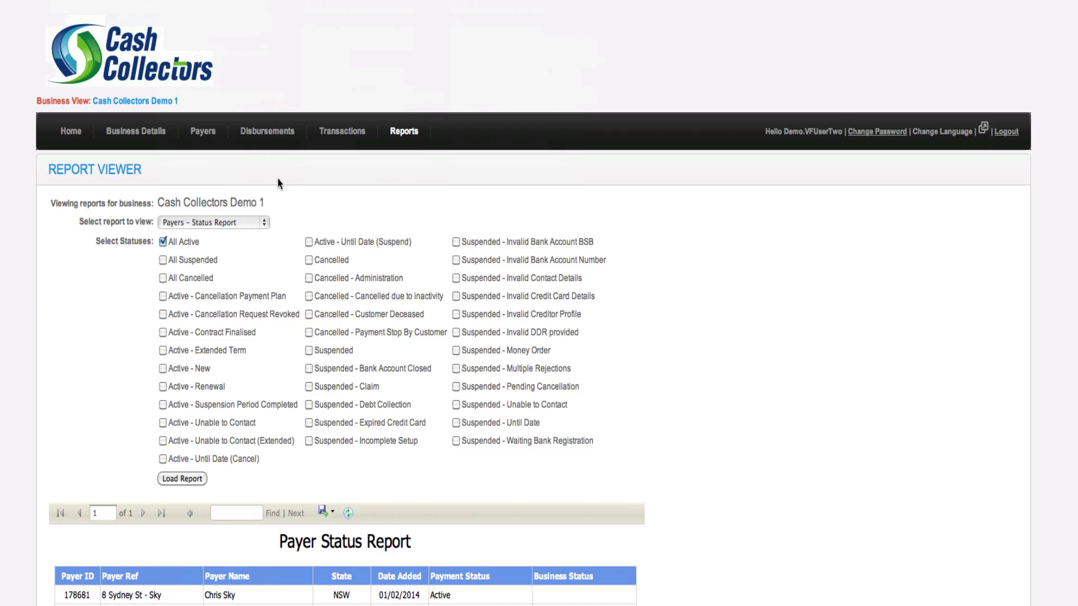
Return to the Payers list via Home and sort it by Unique Ref
{"action": "left_click", "coordinate": [71, 133]}
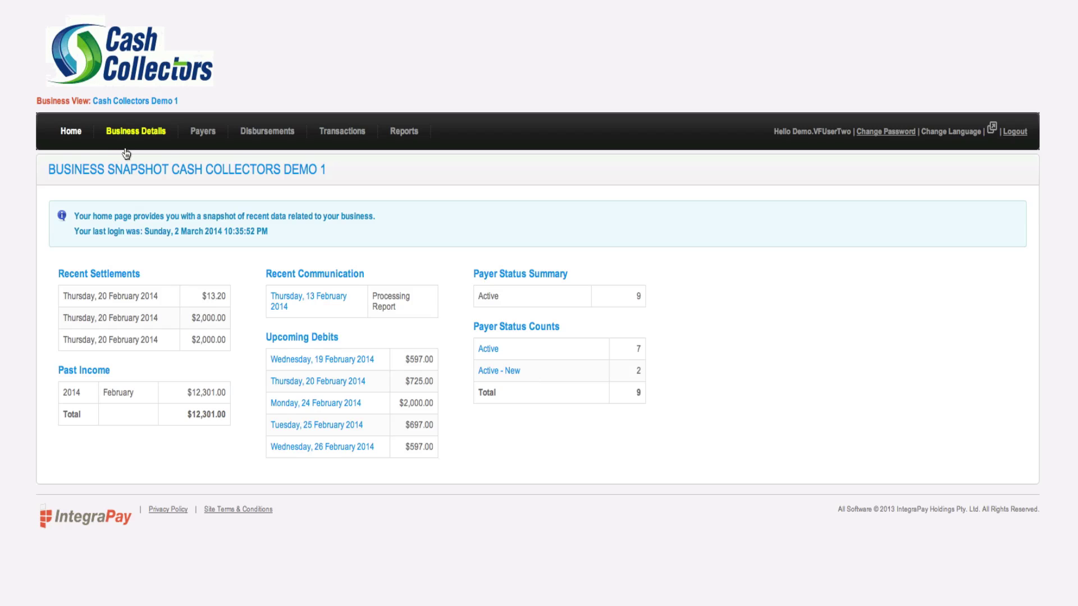
{"action": "left_click", "coordinate": [202, 134]}
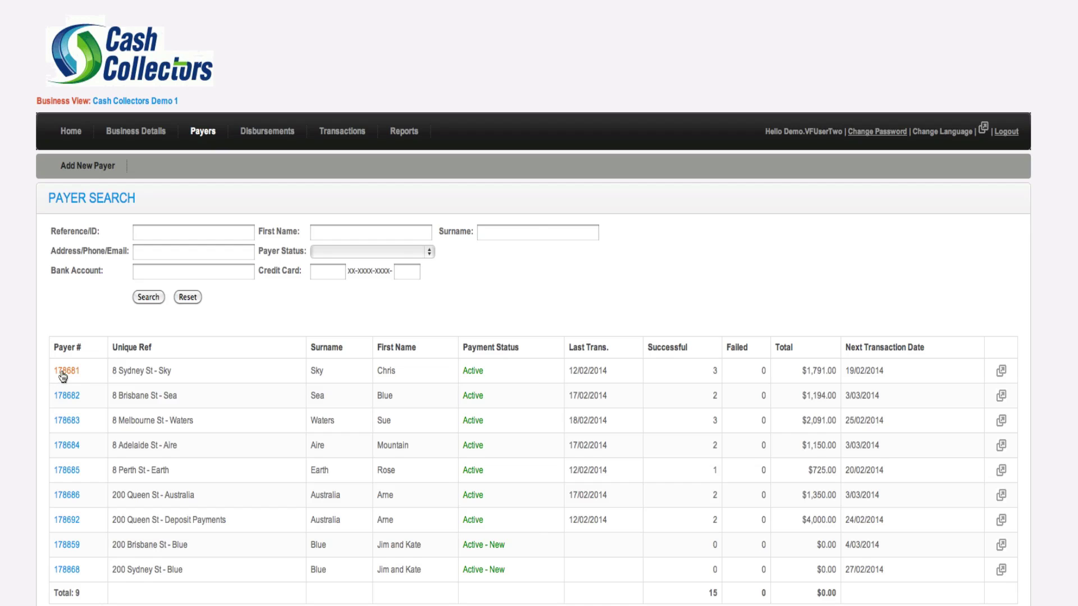
{"action": "left_click", "coordinate": [130, 351]}
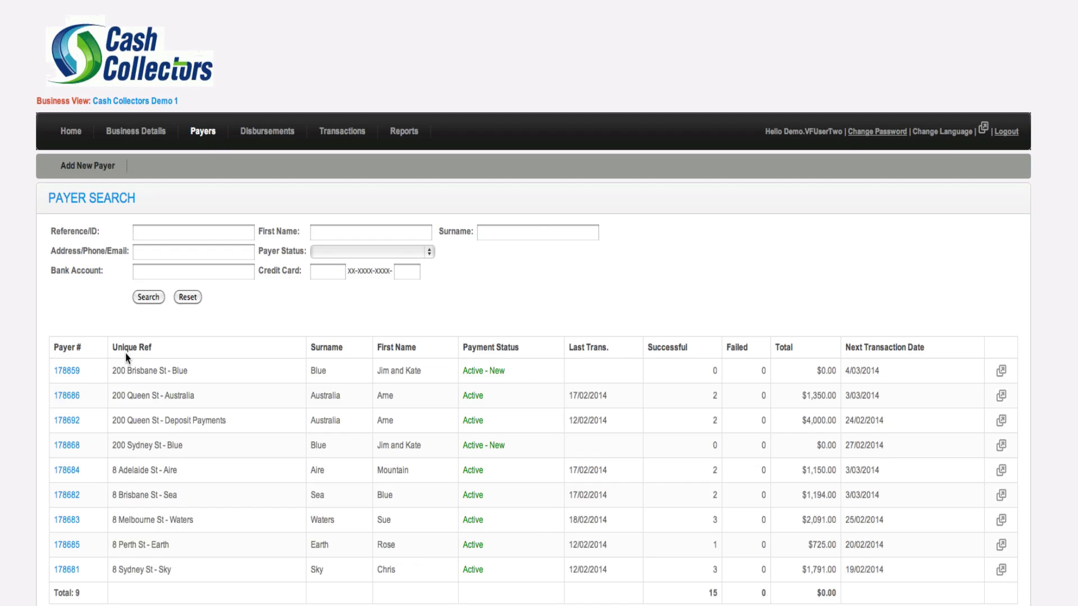
Open the selected payer's setup page from its unique-reference link
{"action": "right_click", "coordinate": [65, 399]}
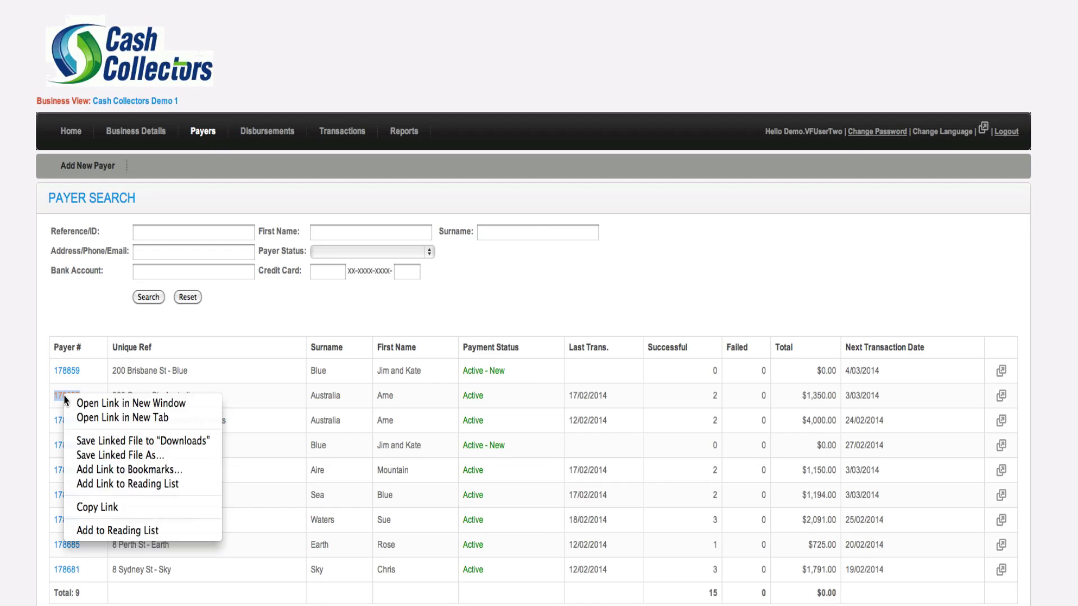
{"action": "key", "text": "Escape"}
{"action": "left_click", "coordinate": [66, 398]}
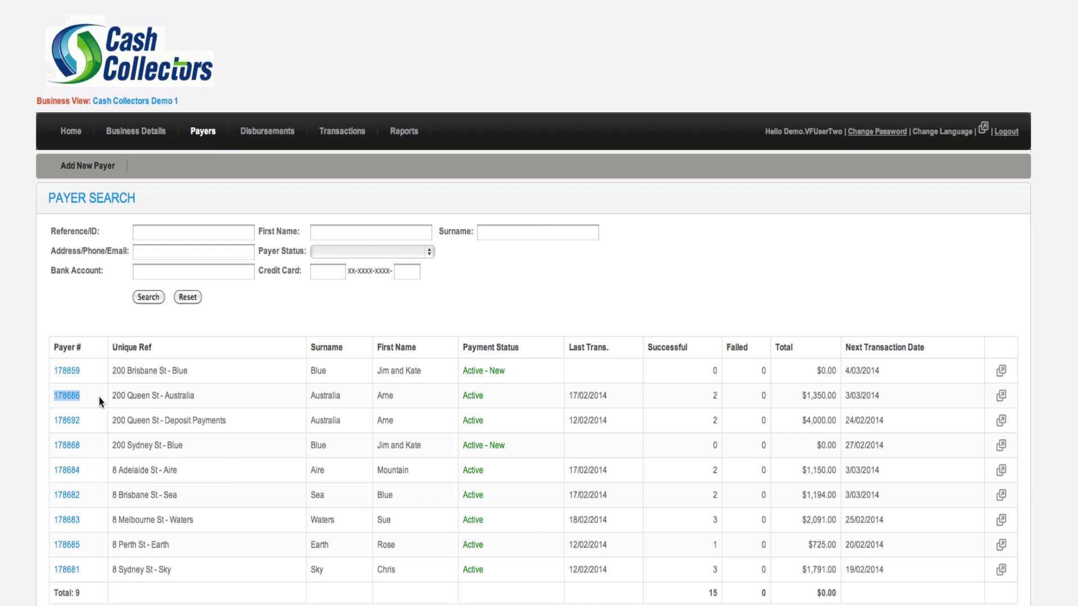